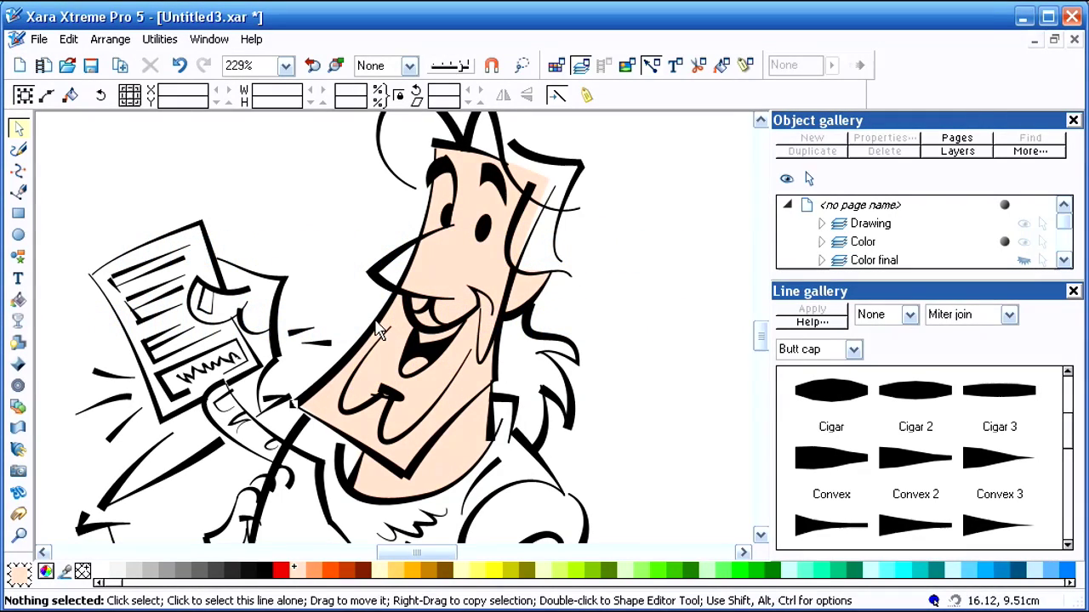
Step: Move the front face outline that crosses the nose from the Drawing layer to the same position on the Color layer
left_click(379, 330)
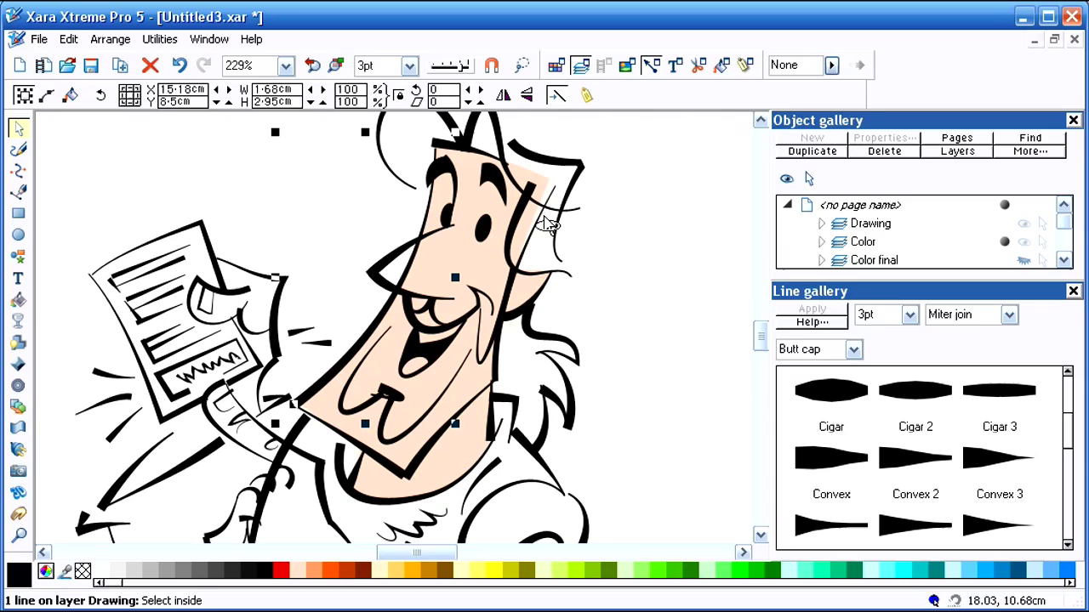
key("Delete")
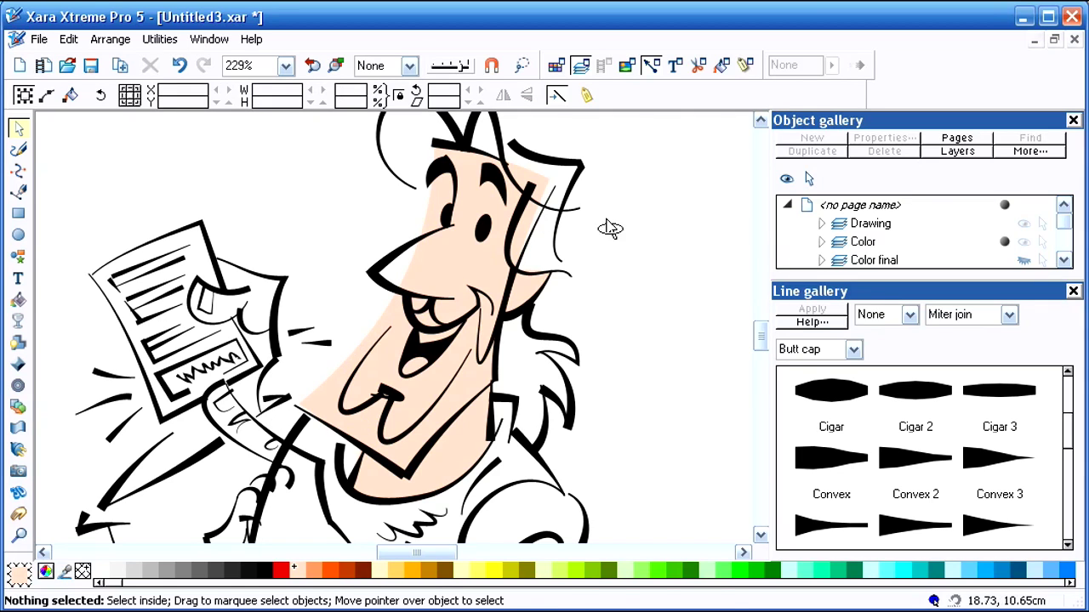
key("ctrl+z")
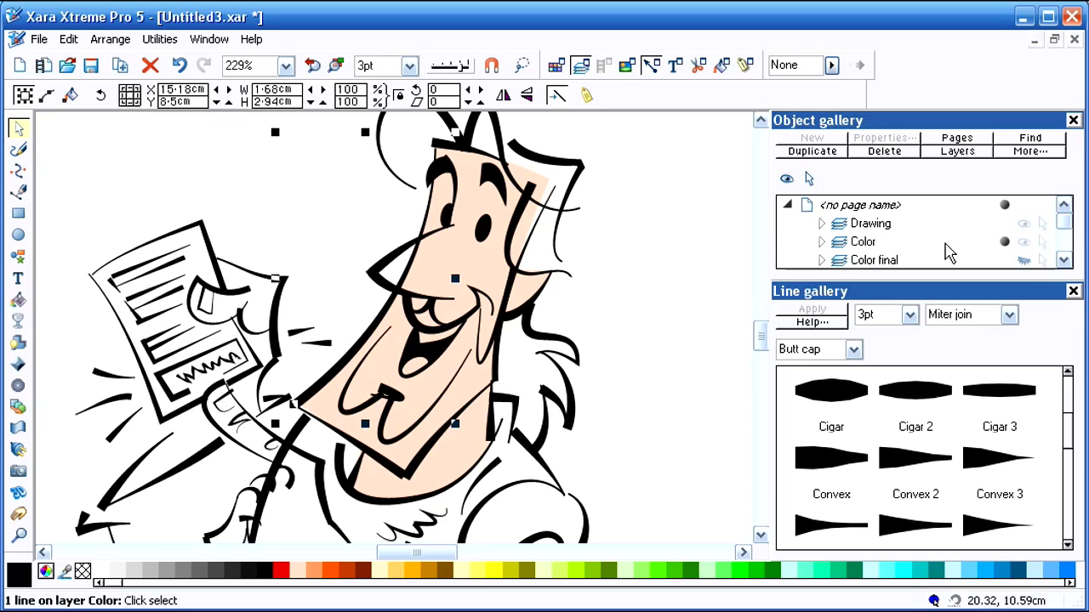
left_click(1023, 242)
left_click(1024, 242)
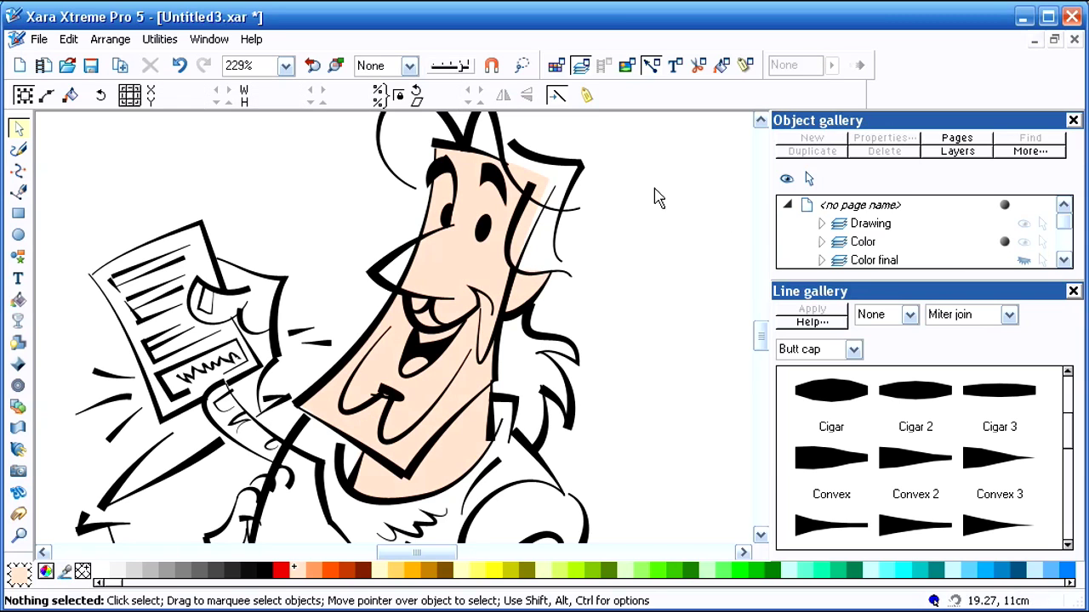
Step: Draw a closed skin-coloured nose shape with the Pen tool, curve its edges to the nose outline, and deselect it
left_click(18, 191)
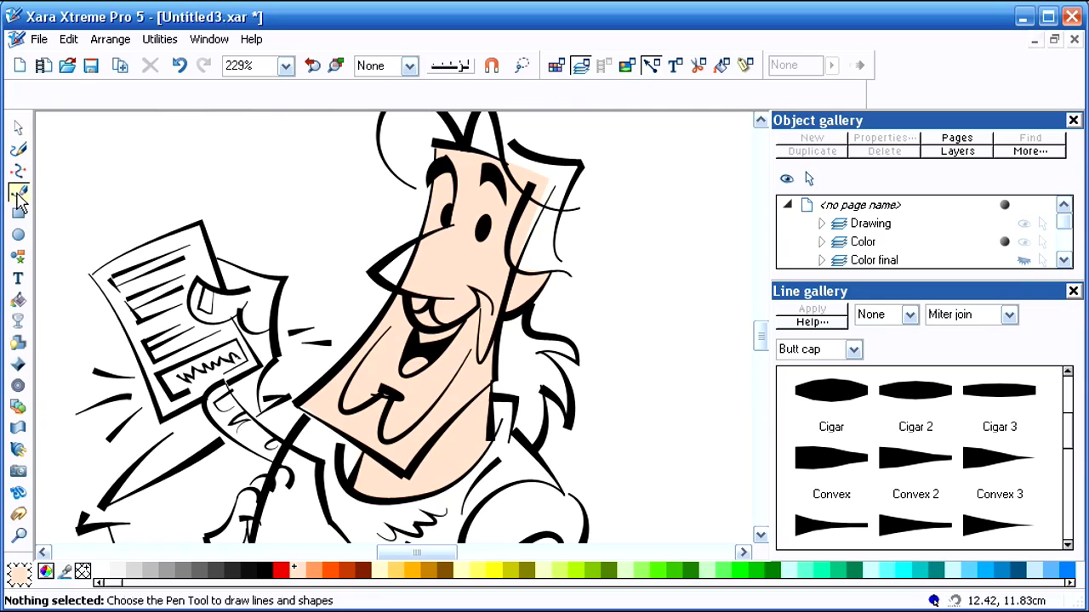
left_click(371, 271)
left_click(454, 225)
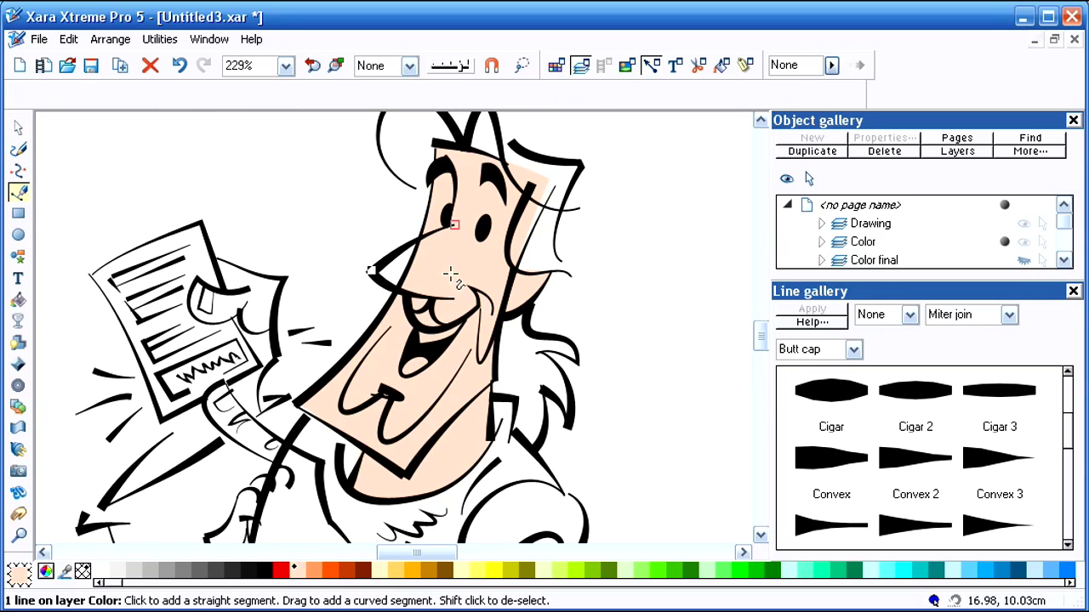
left_click(455, 298)
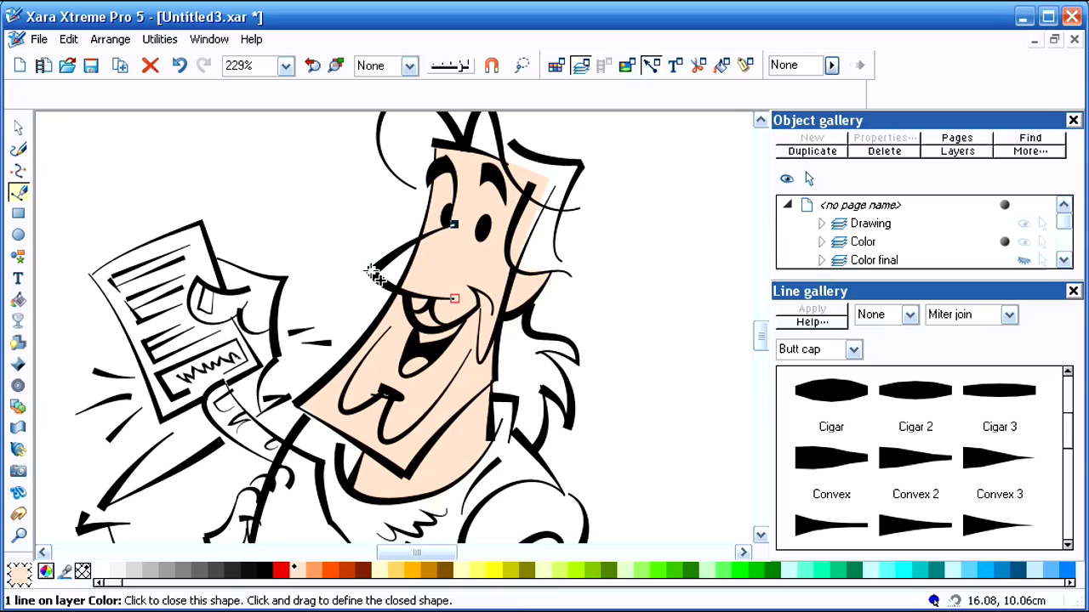
left_click(371, 270)
left_click_drag(407, 285, 400, 291)
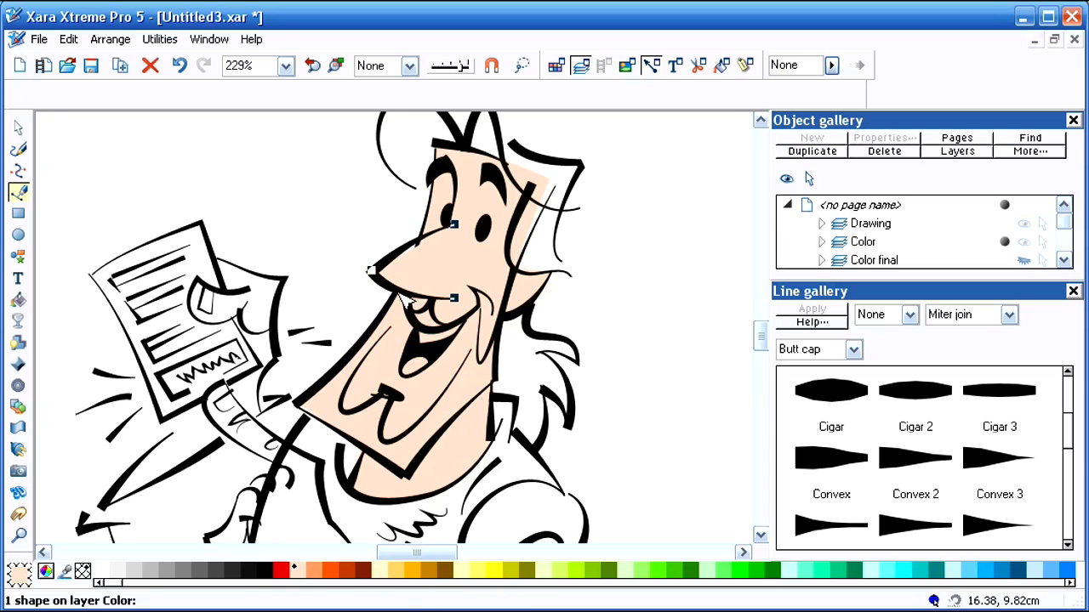
left_click_drag(406, 253, 411, 248)
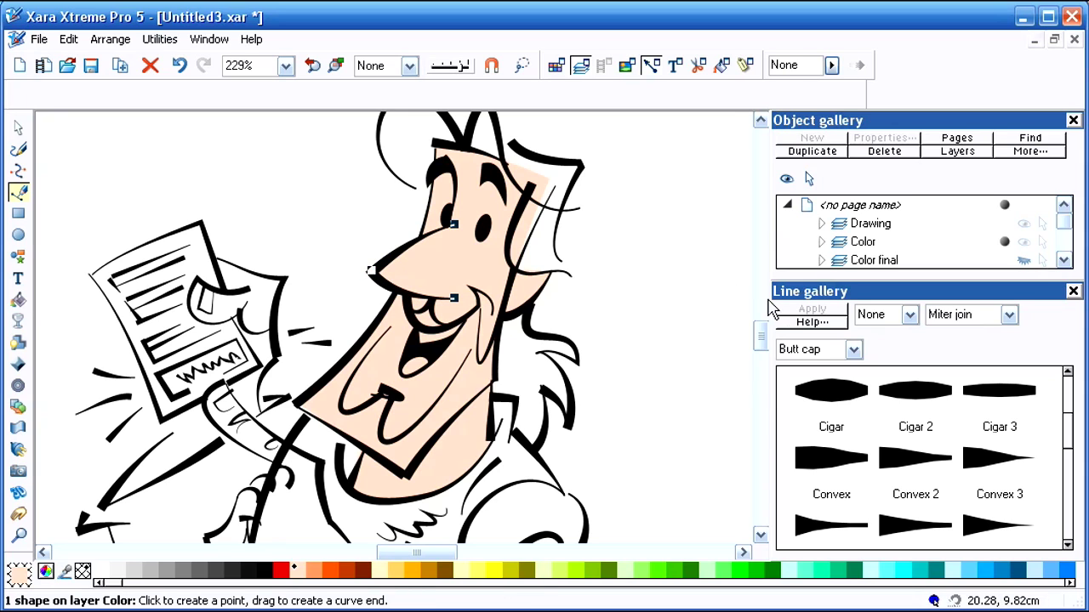
key("space")
left_click(711, 316)
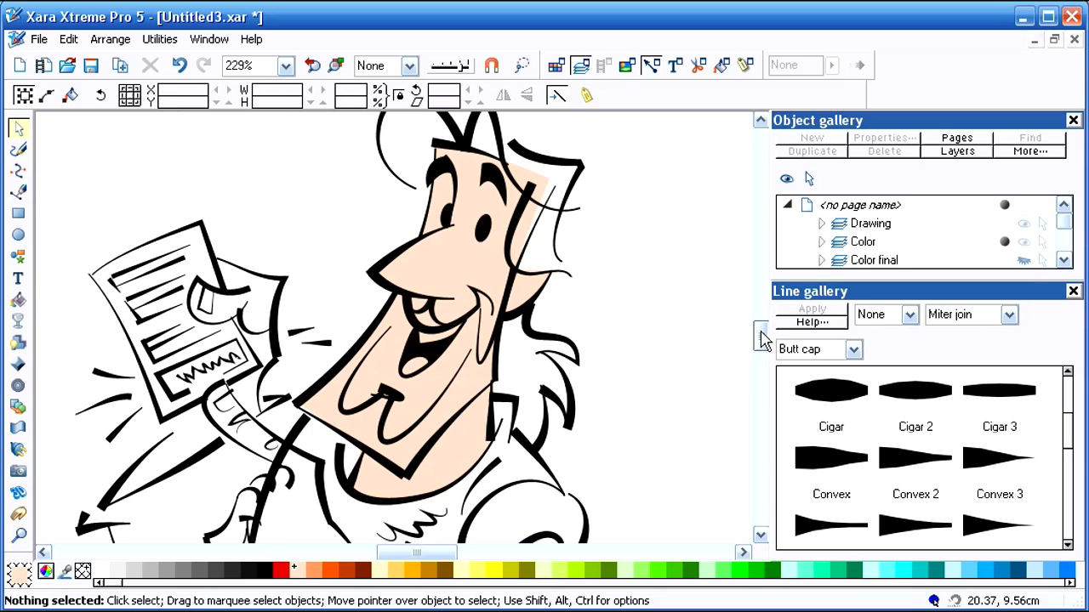
Step: Move the long curved line crossing the pointing hand from the Drawing layer to the same position on the Color layer
left_click_drag(761, 332, 763, 343)
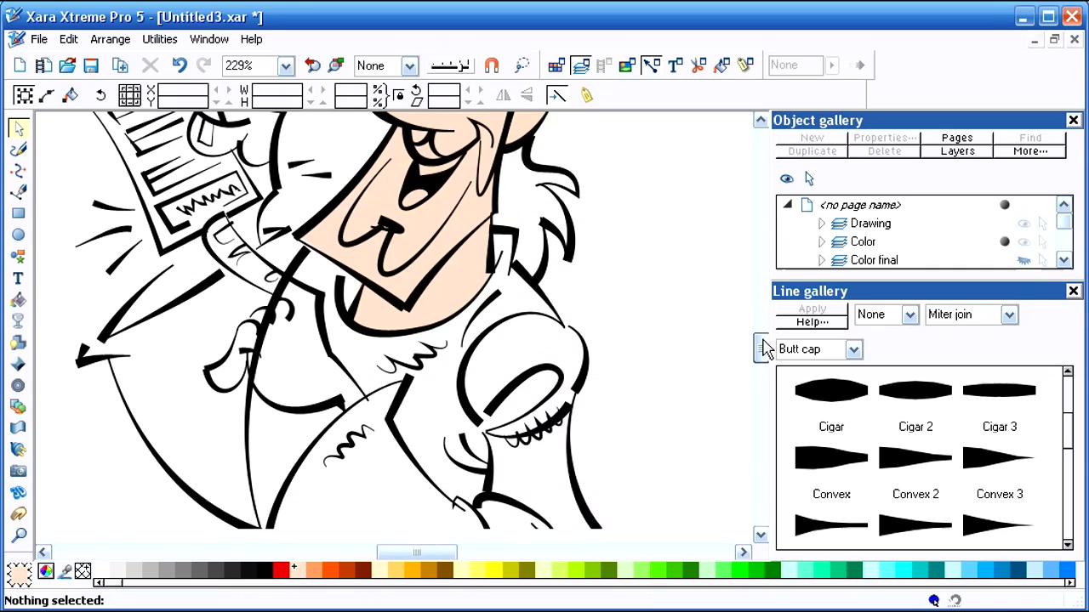
left_click(254, 406)
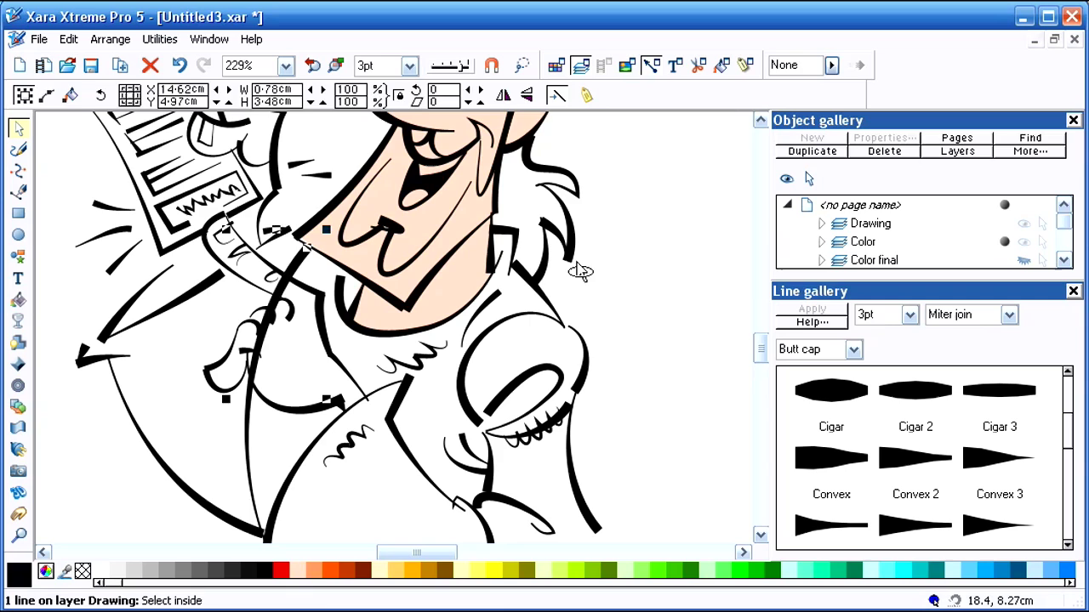
key("Delete")
left_click(898, 245)
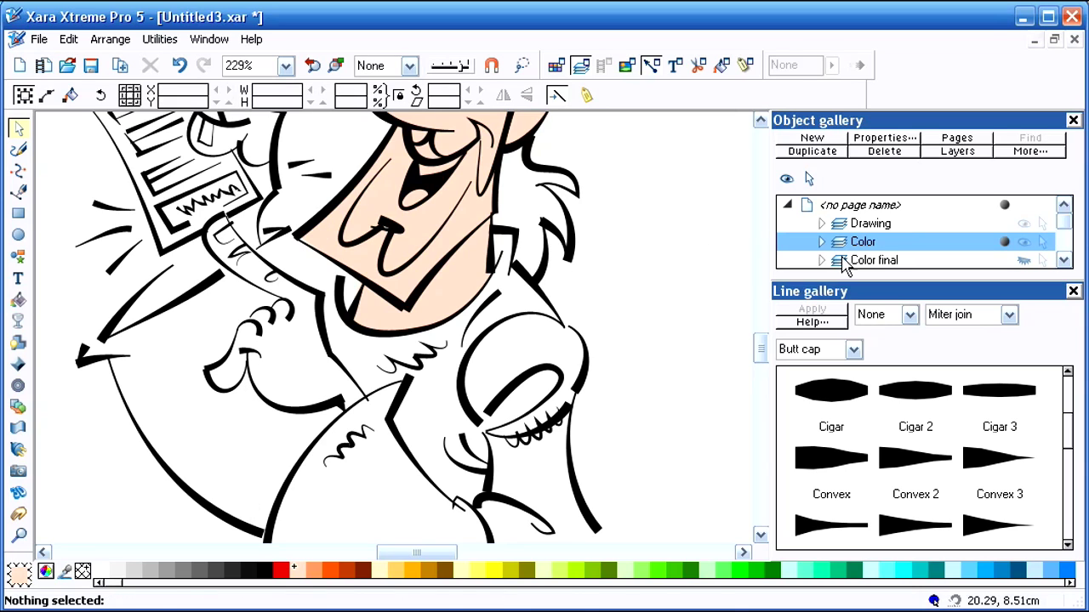
key("ctrl+shift+v")
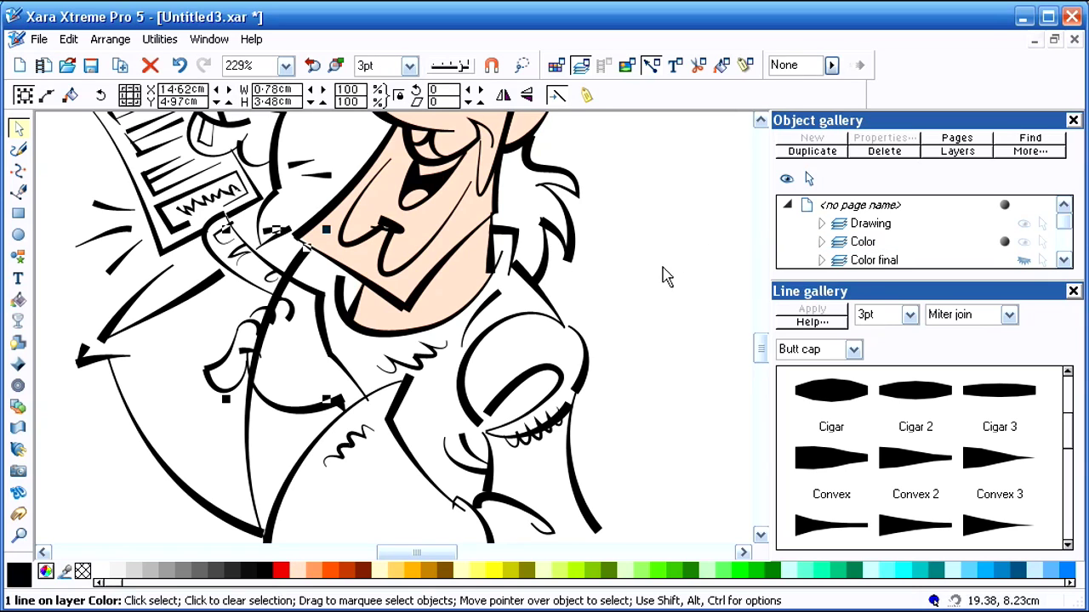
left_click(670, 265)
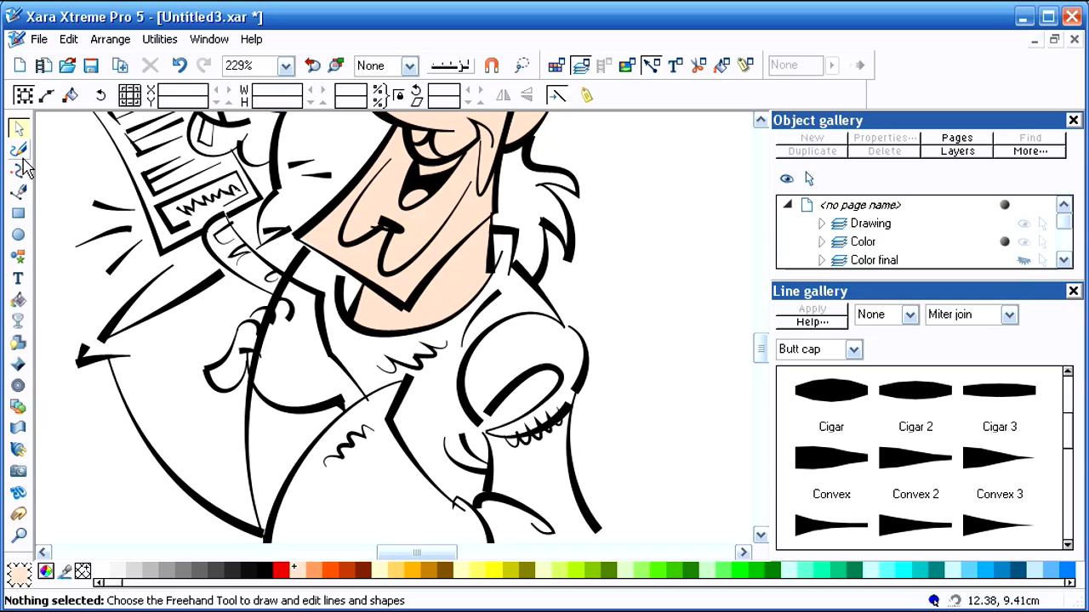
Step: Trace a closed skin-coloured shape around the pointing hand, finger and wrist with the Pen tool
left_click(19, 194)
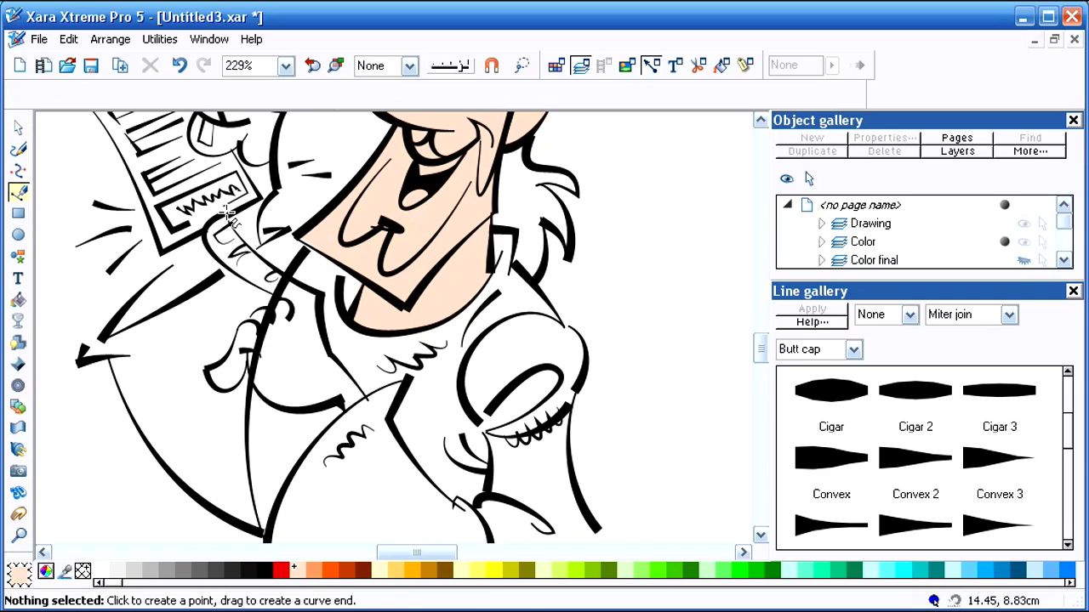
left_click(224, 213)
left_click(321, 294)
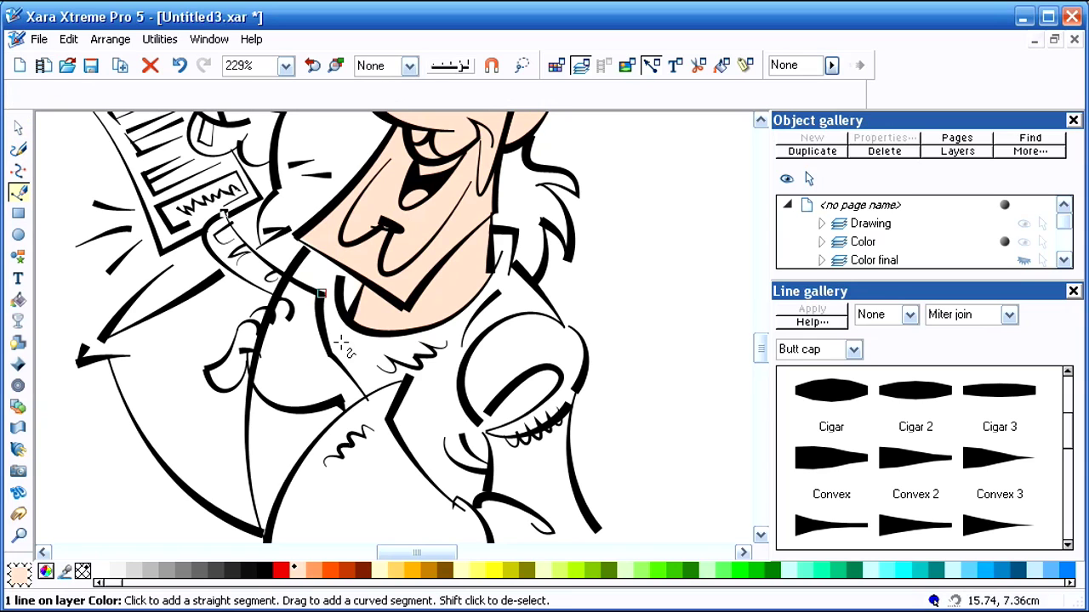
left_click(366, 395)
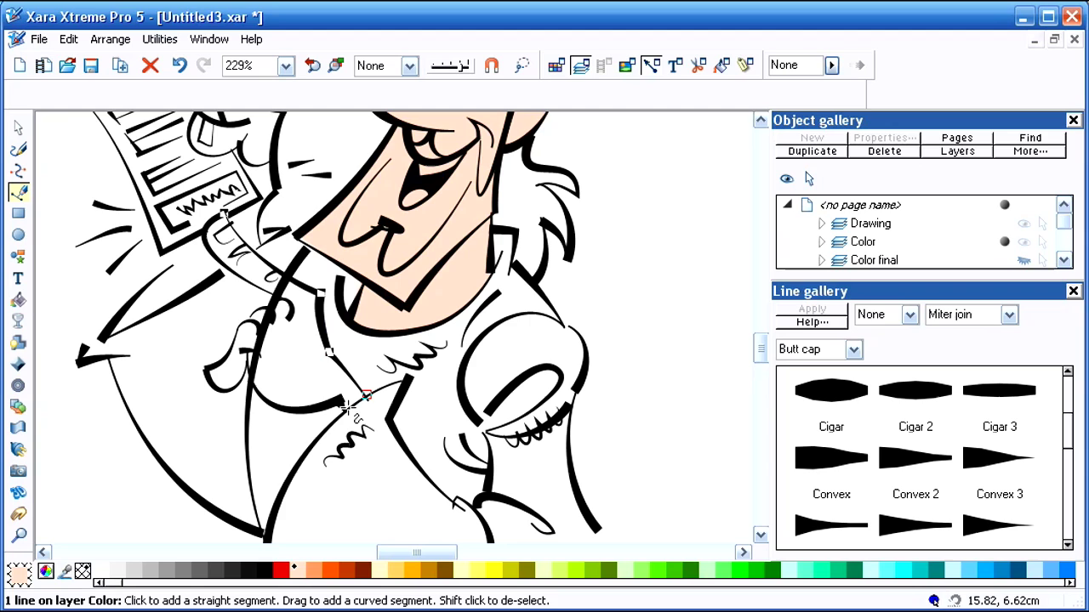
left_click(247, 363)
left_click(206, 367)
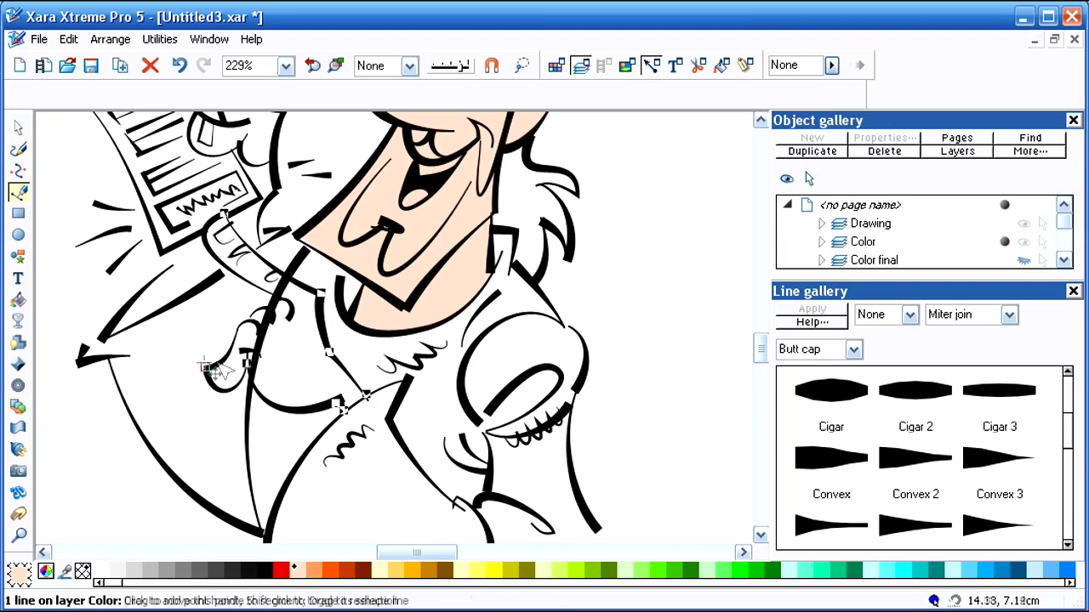
left_click(249, 316)
left_click(265, 305)
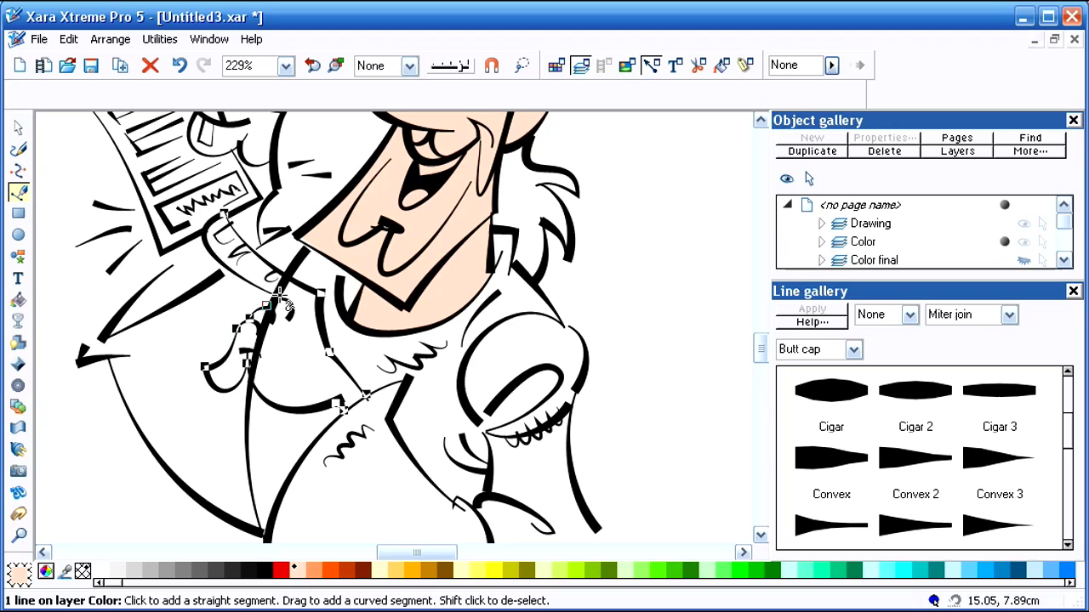
left_click(278, 297)
left_click(205, 237)
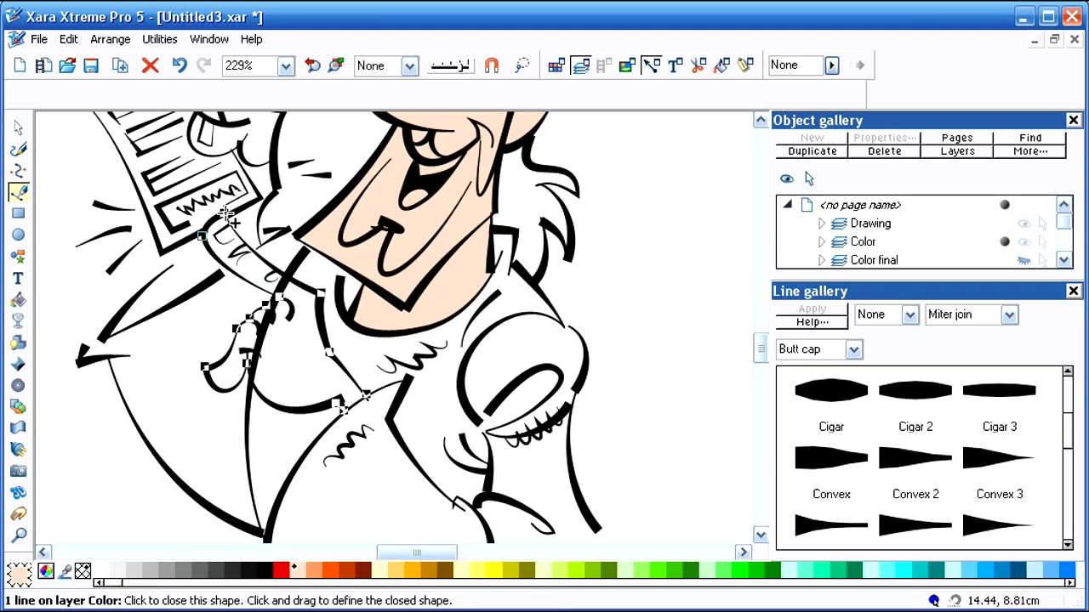
left_click(224, 214)
Step: Curve the edges of the hand shape to follow the drawn palm, thumb and pointing finger
left_click_drag(298, 398, 281, 412)
mouse_move(243, 374)
left_mouse_down()
mouse_move(233, 371)
mouse_move(231, 391)
left_mouse_up()
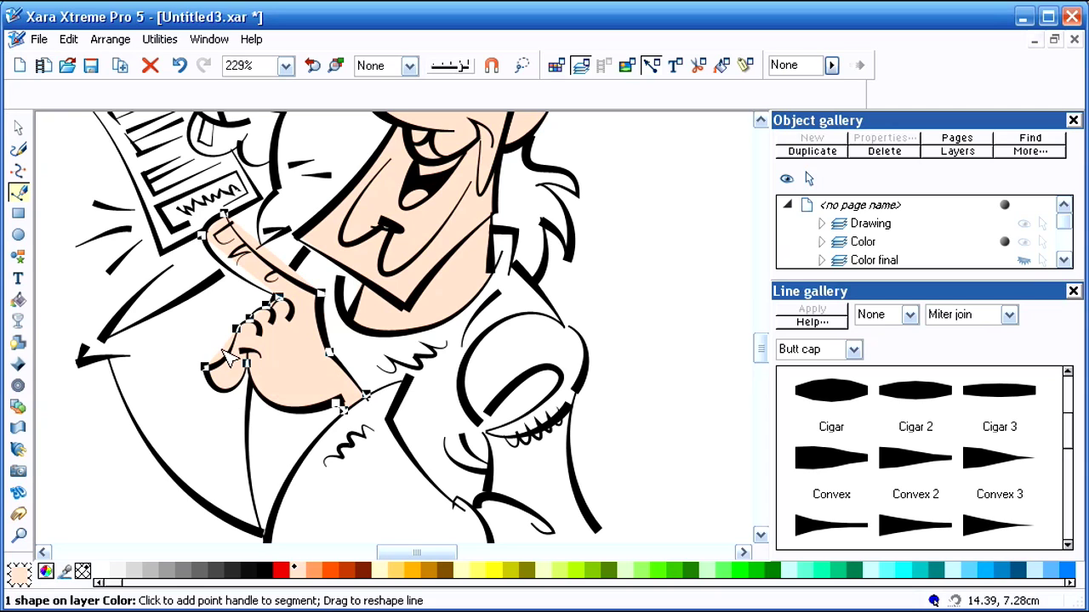
left_click_drag(221, 346, 223, 354)
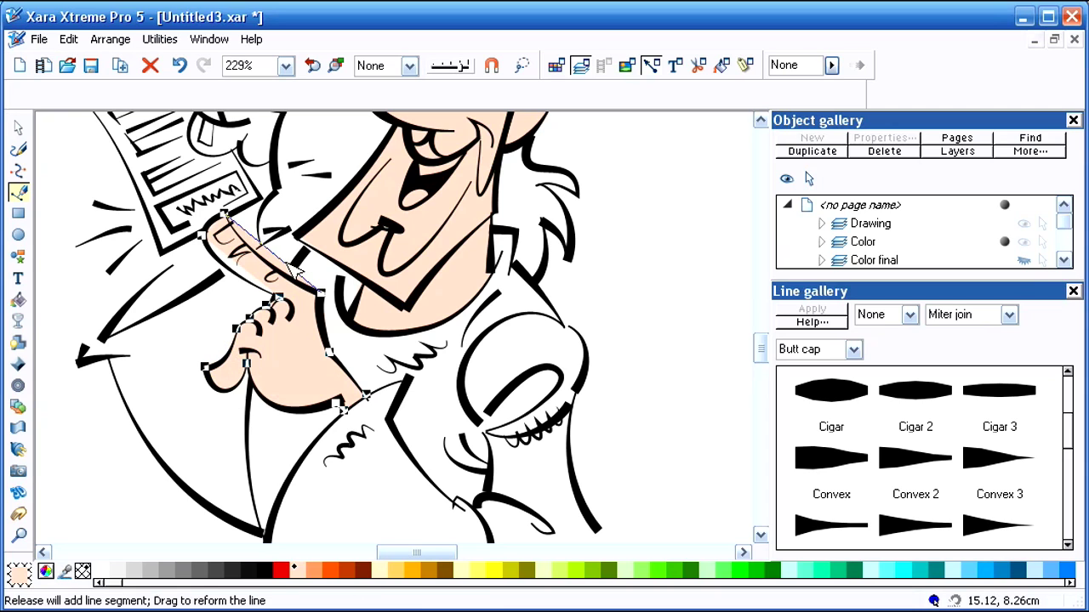
left_click_drag(274, 255, 244, 283)
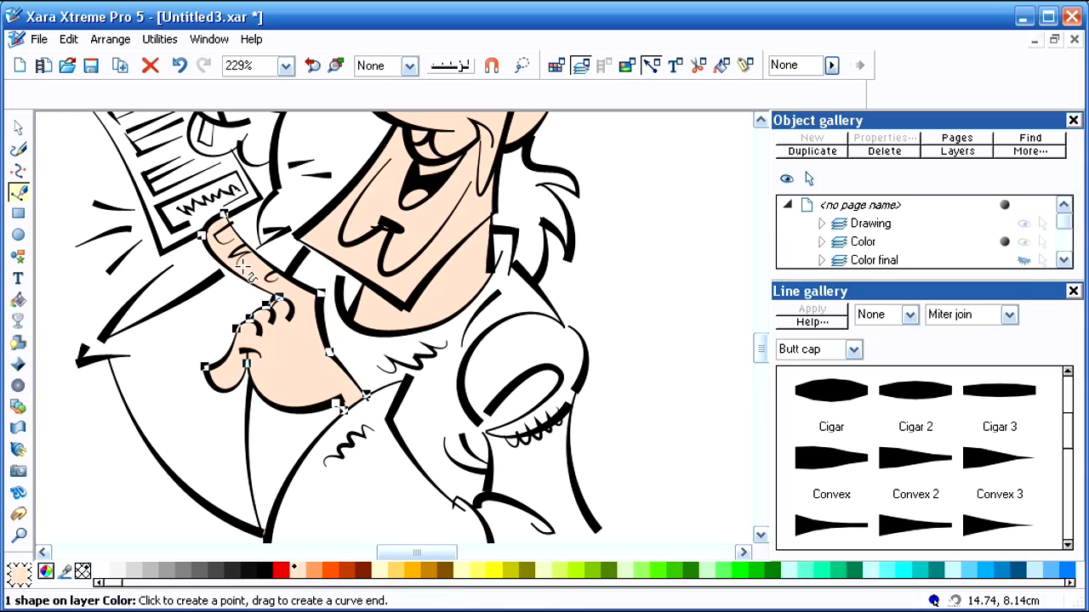
Step: Reshape the hand fill's edges at the knuckles and fingertip to match the ink outline, and deselect the shape
key("F8")
left_click_drag(145, 202, 336, 397)
key("F2")
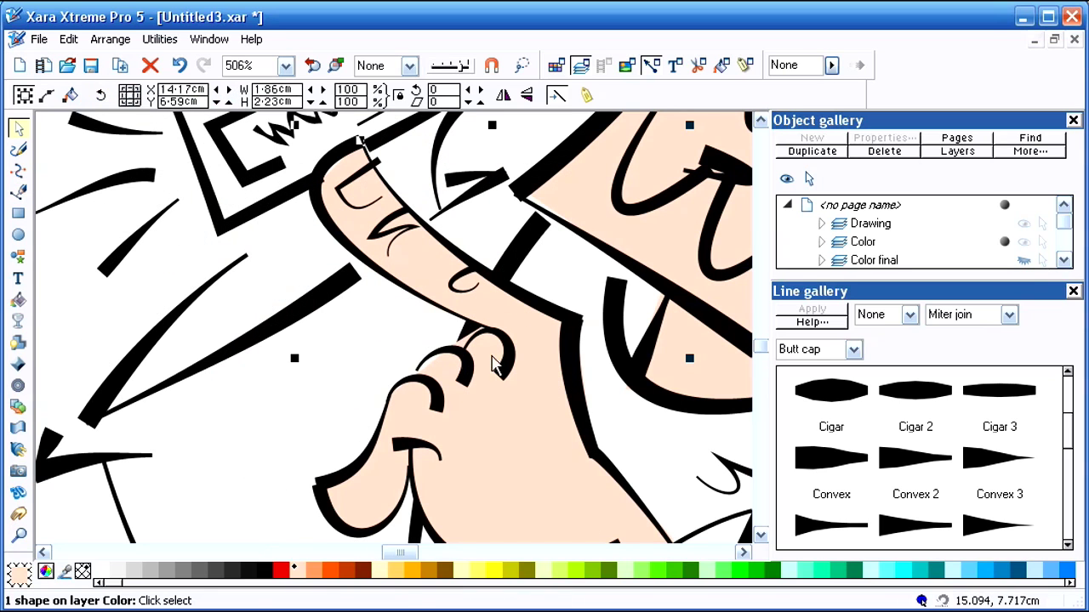
key("F4")
mouse_move(433, 365)
left_mouse_down()
mouse_move(464, 348)
mouse_move(440, 347)
left_mouse_up()
left_click_drag(344, 170, 351, 166)
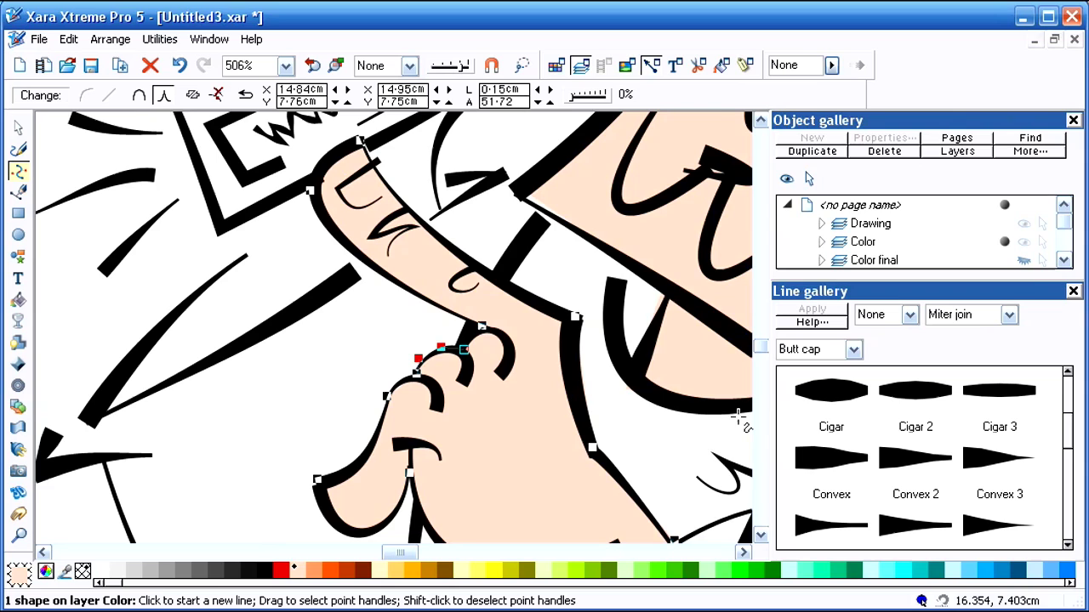
left_click(761, 361)
left_click_drag(765, 356, 766, 348)
left_click(314, 66)
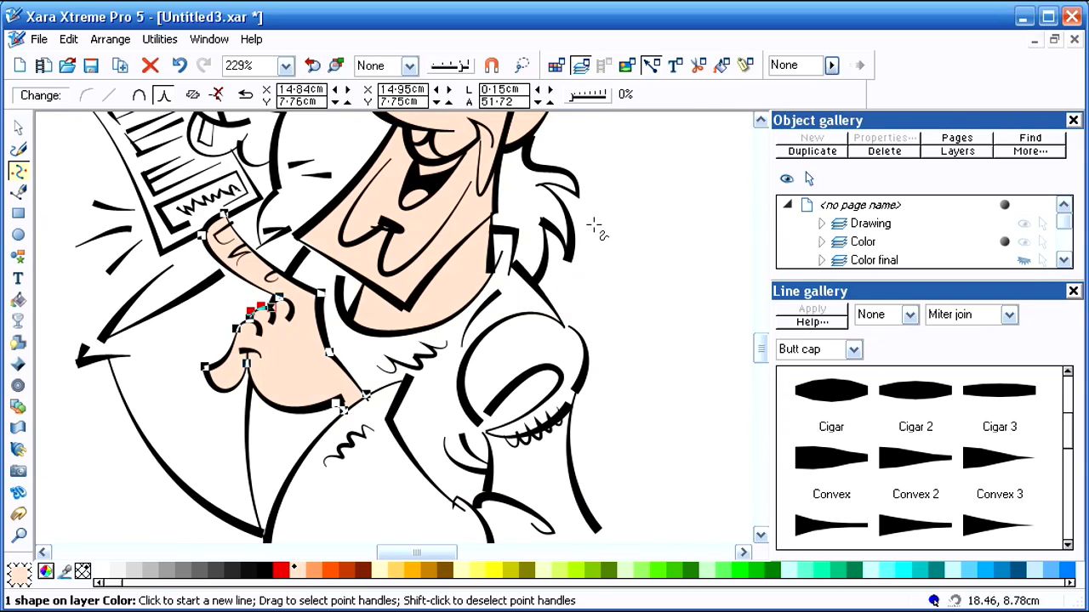
key("space")
key("Escape")
Step: Draw a brown freehand shape filling the small pointed hair tuft on top of the head
left_click_drag(761, 349, 763, 340)
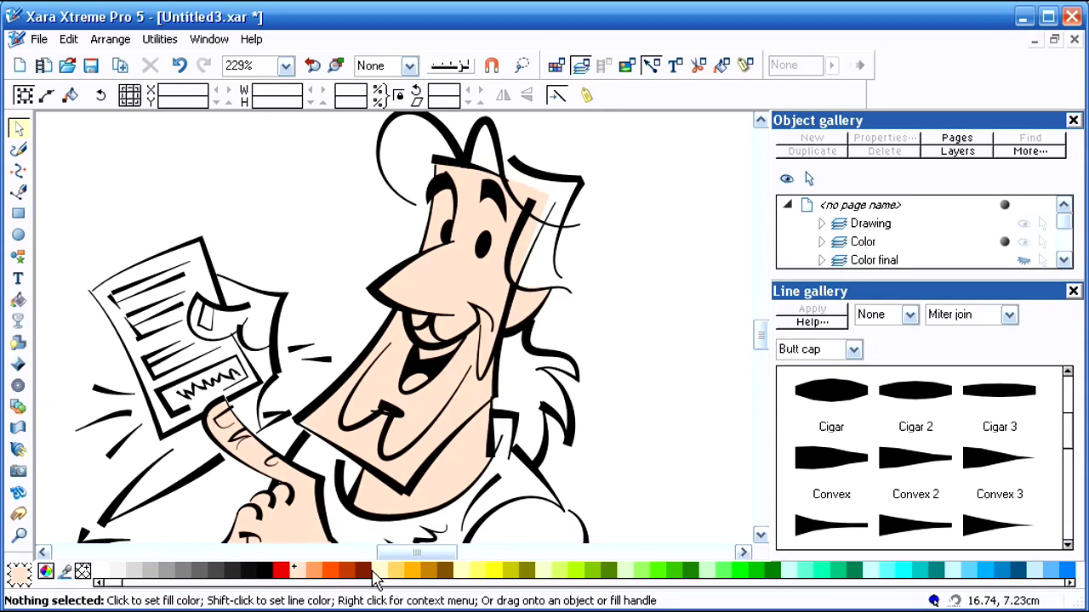
key("F3")
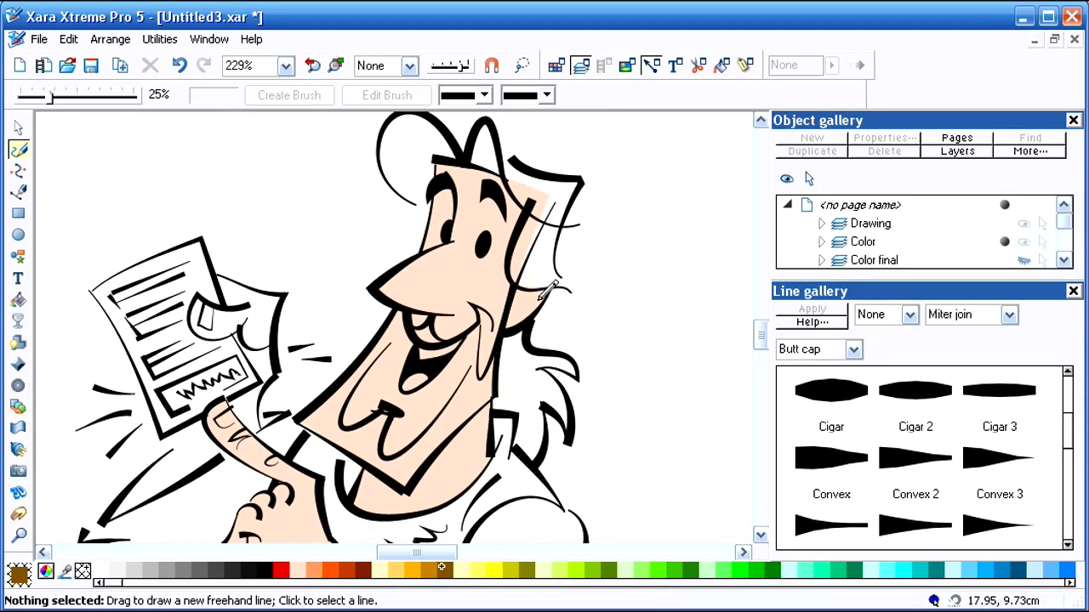
mouse_move(470, 161)
left_mouse_down()
mouse_move(488, 112)
mouse_move(509, 174)
mouse_move(472, 160)
left_mouse_up()
key("Escape")
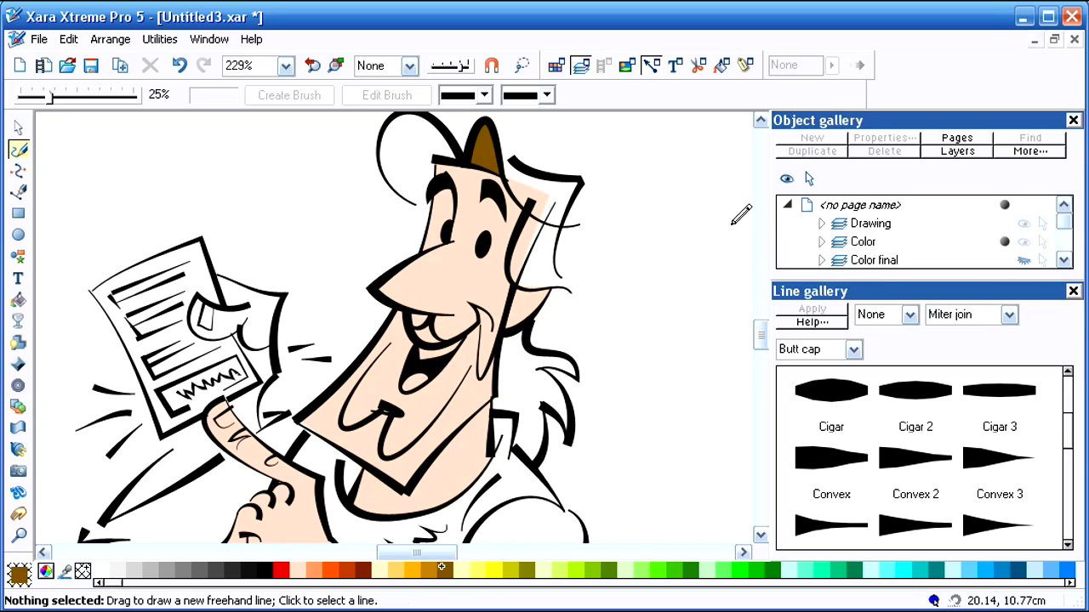
Step: Draw a brown freehand shape filling the large rounded hair tuft above the forehead and put it behind the face fill
left_click_drag(763, 338, 766, 328)
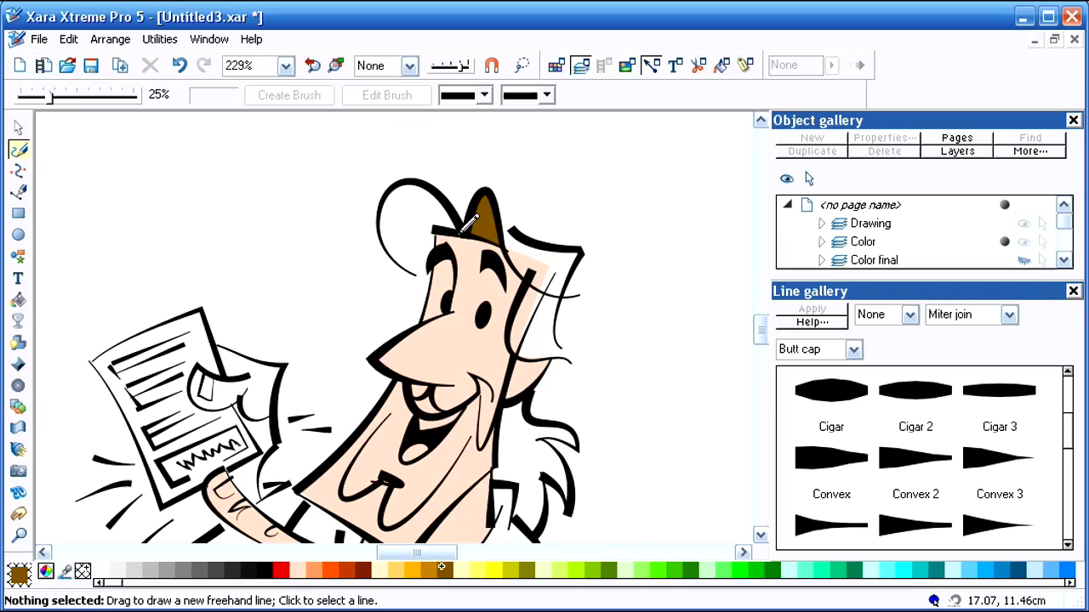
mouse_move(451, 209)
left_mouse_down()
mouse_move(427, 178)
mouse_move(397, 181)
left_mouse_up()
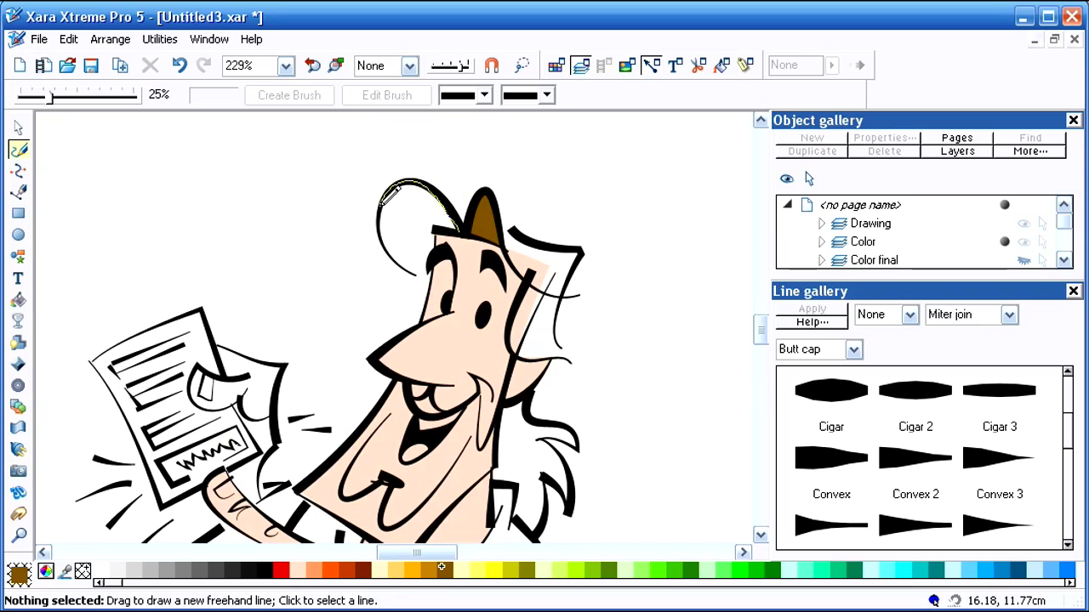
mouse_move(382, 226)
left_mouse_down()
mouse_move(425, 279)
mouse_move(449, 270)
mouse_move(464, 244)
mouse_move(459, 225)
left_mouse_up()
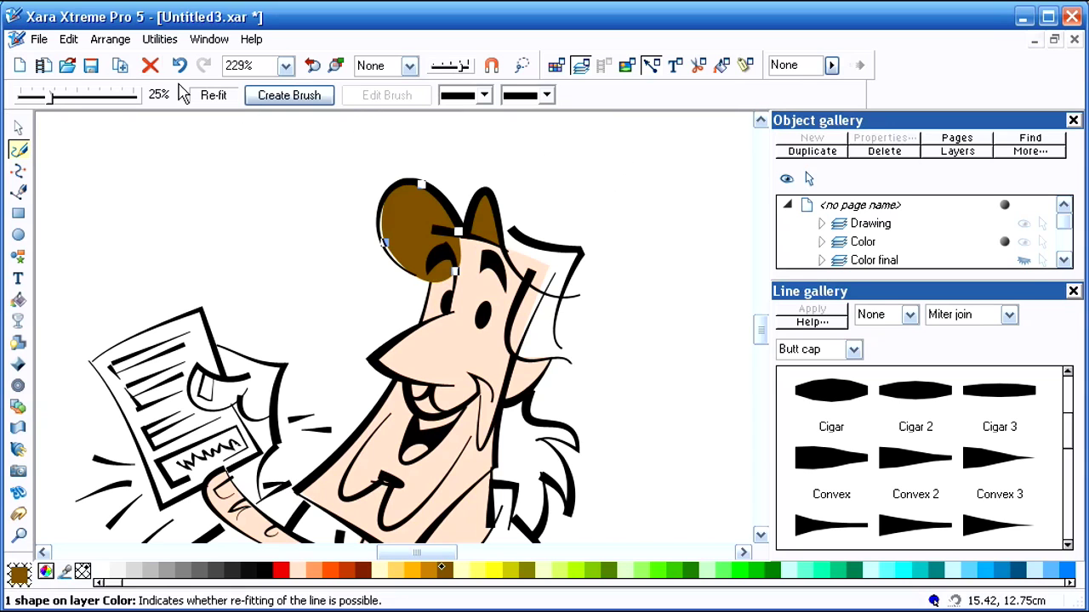
left_click(111, 43)
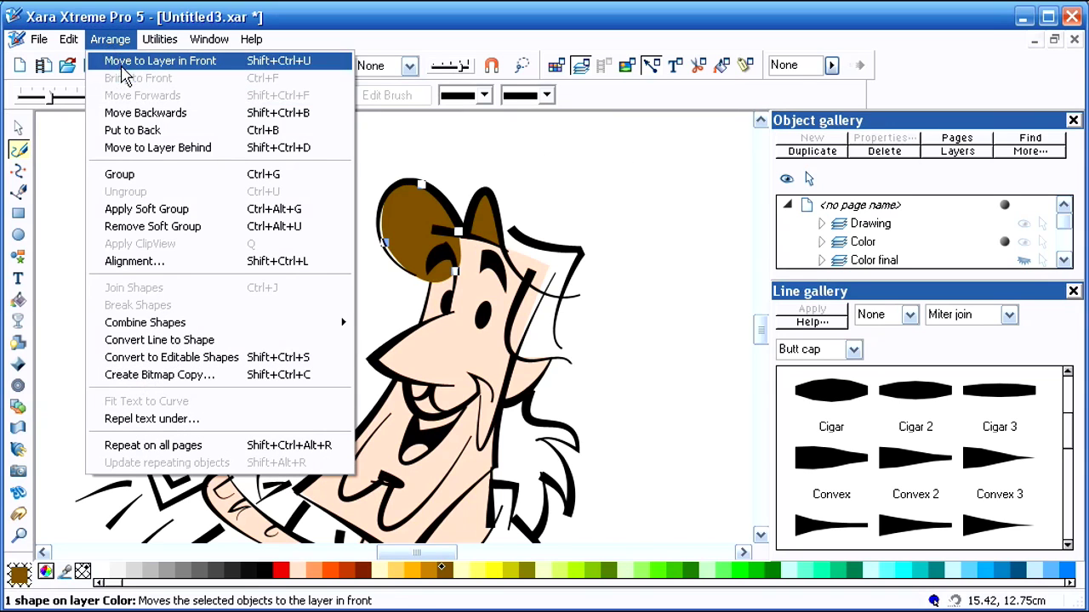
left_click(133, 132)
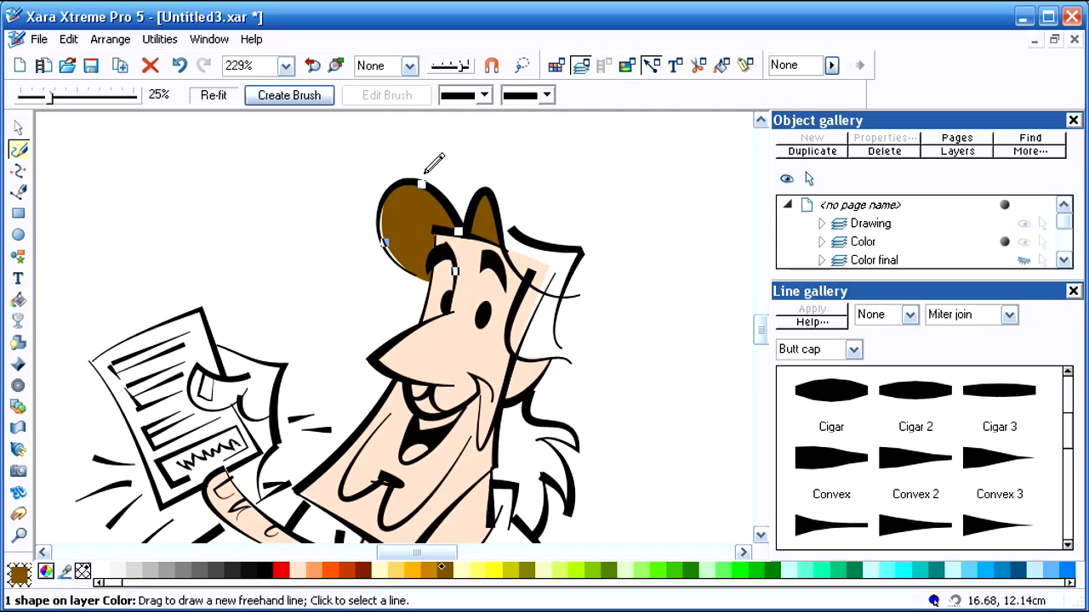
Step: Deselect the tuft and draw a brown freehand shape filling the hair at the side of the head above the ear
left_click(689, 249)
left_click_drag(762, 318, 763, 321)
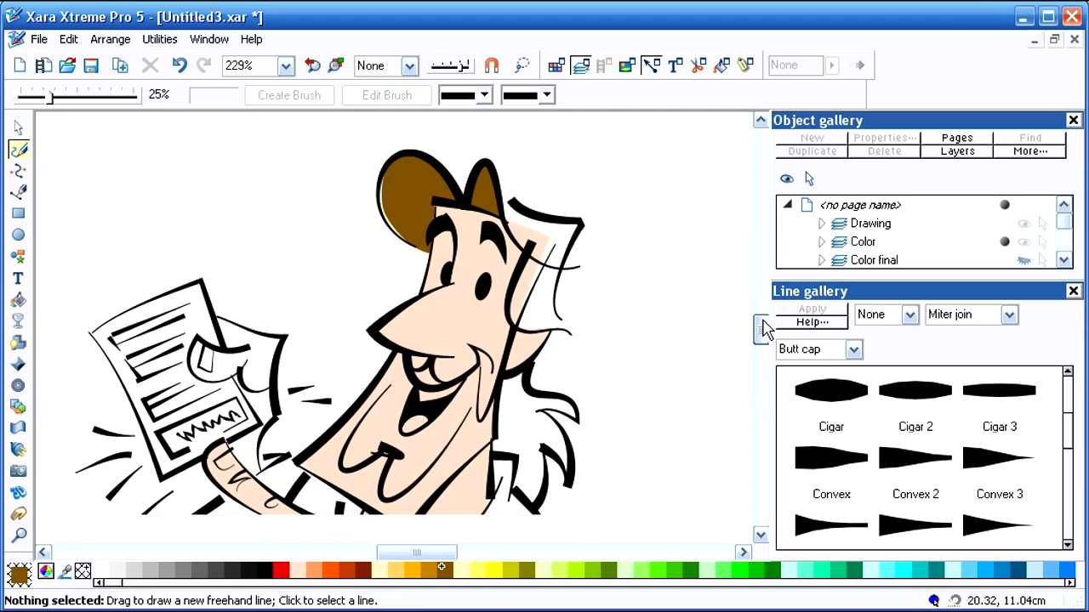
scroll(763, 327, "down", 2)
left_click(761, 120)
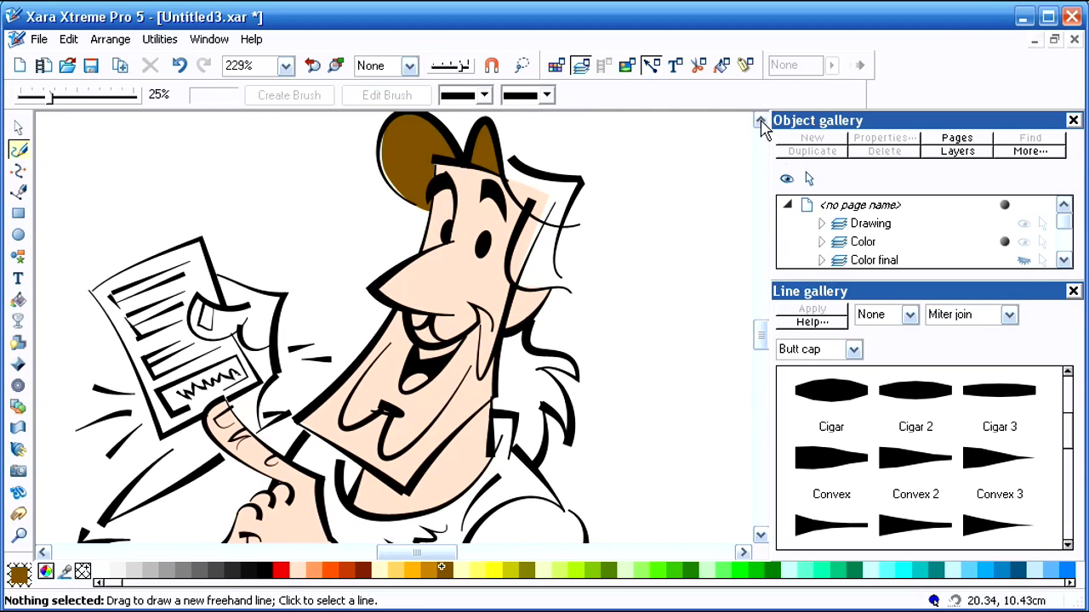
mouse_move(509, 164)
left_mouse_down()
mouse_move(566, 182)
mouse_move(575, 202)
mouse_move(564, 226)
left_mouse_up()
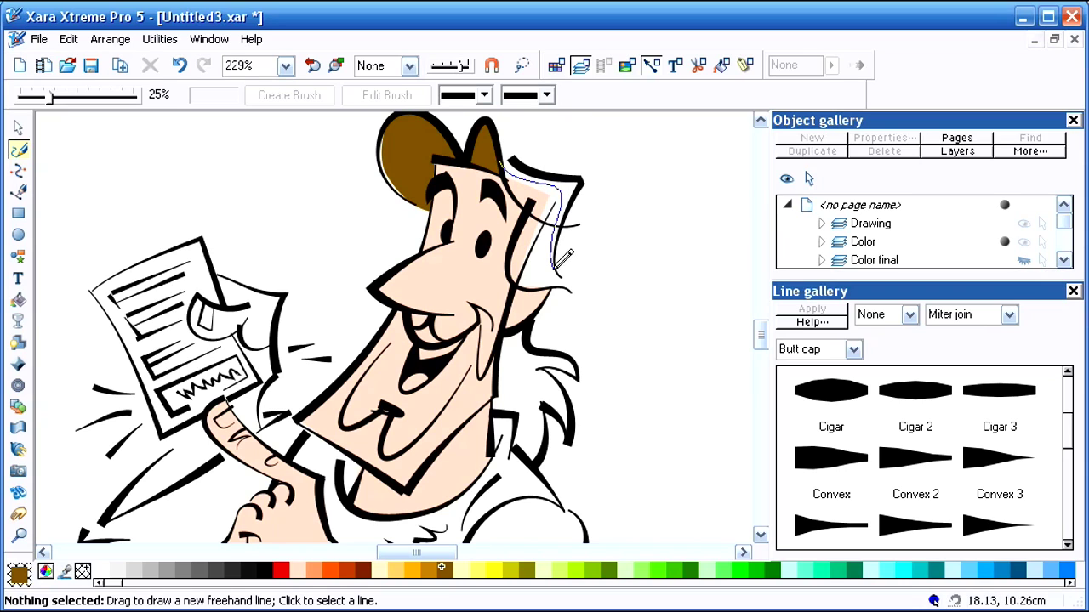
mouse_move(572, 287)
left_mouse_down()
mouse_move(518, 270)
mouse_move(510, 247)
mouse_move(533, 207)
mouse_move(500, 161)
left_mouse_up()
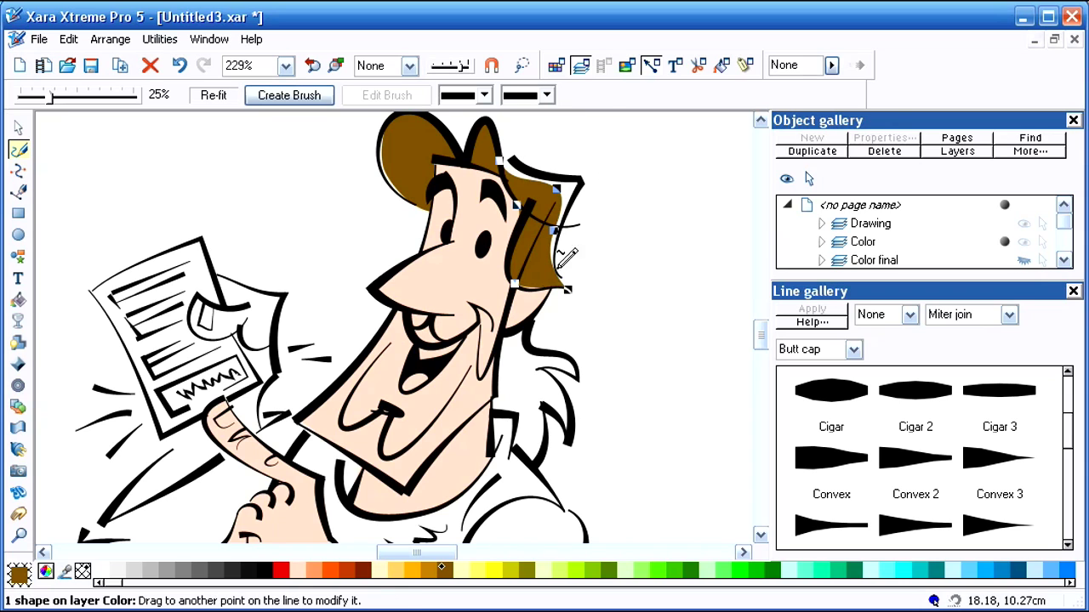
Step: Curve the lower edge of the side hair fill above the ear to follow the ink outline, and deselect it
key("F4")
left_click_drag(536, 287, 539, 297)
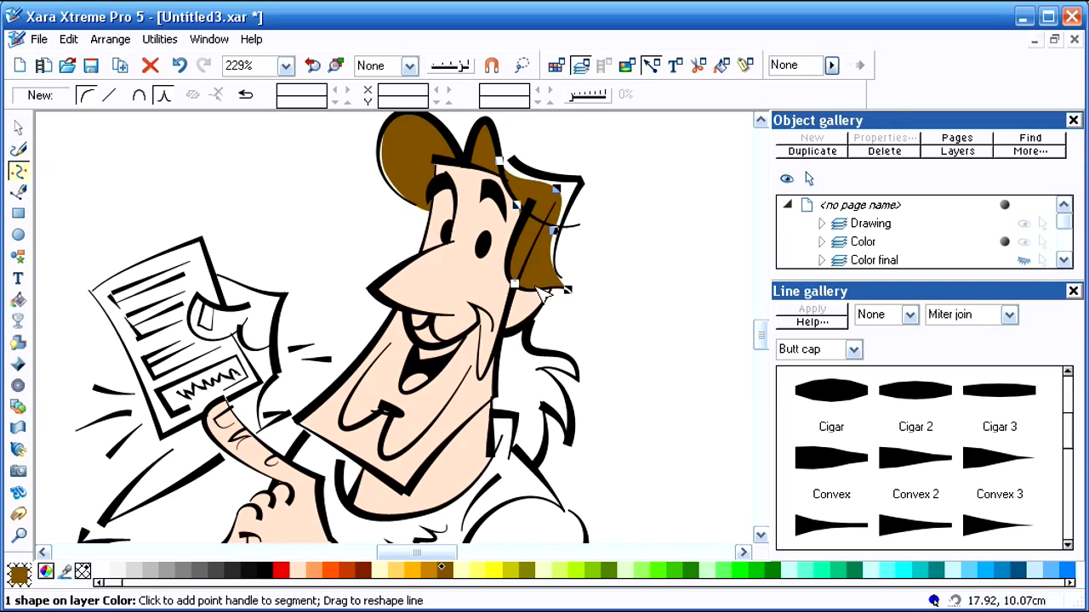
key("F2")
left_click(672, 274)
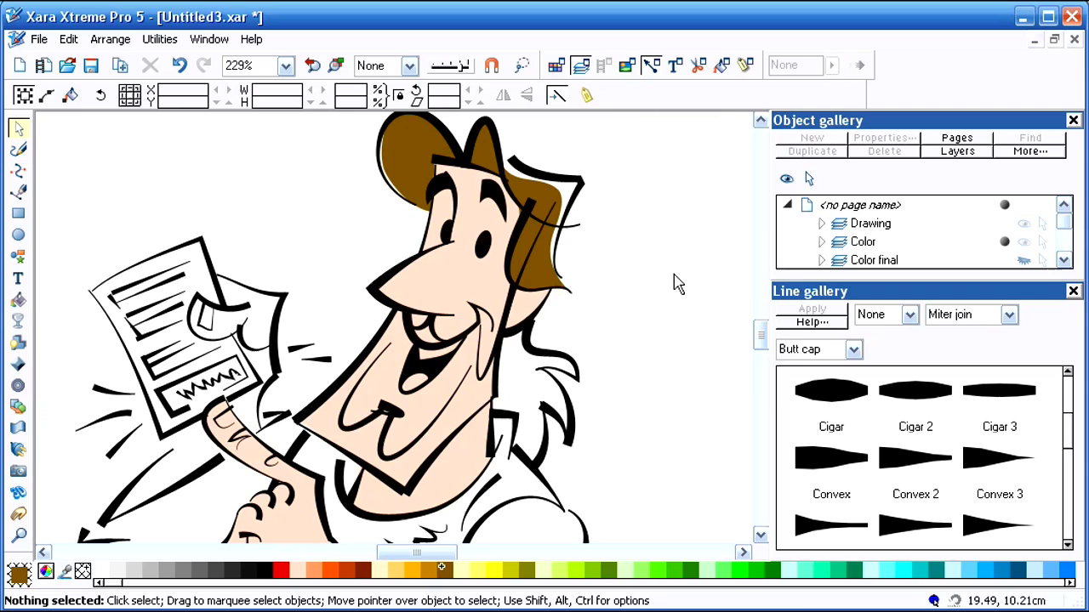
Step: Move the long ink line running from the side hair down the jaw to the Color layer, keeping its position
left_click(540, 232)
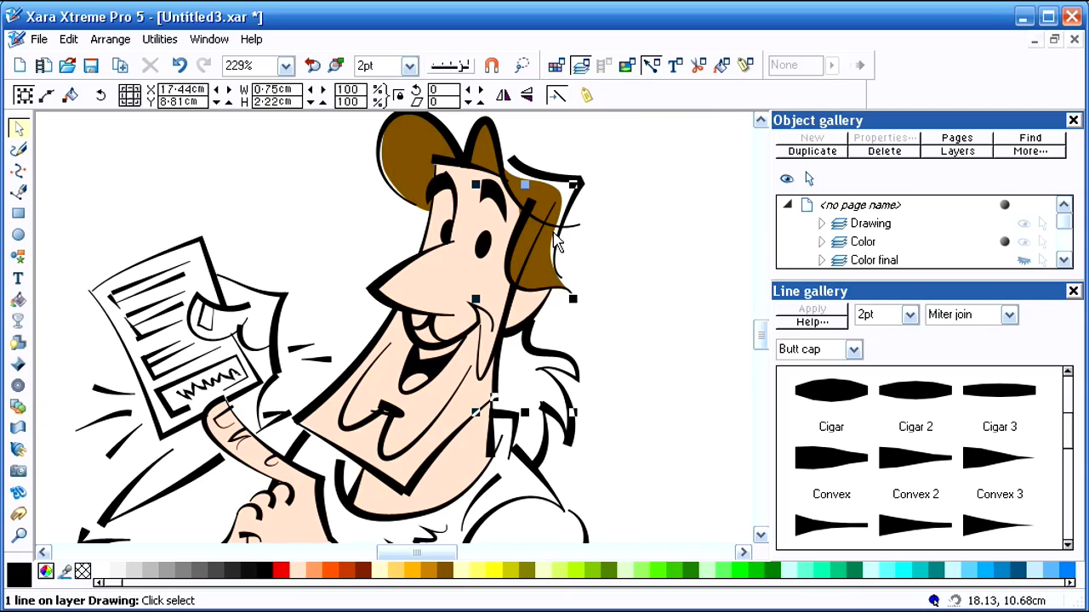
key("ctrl+x")
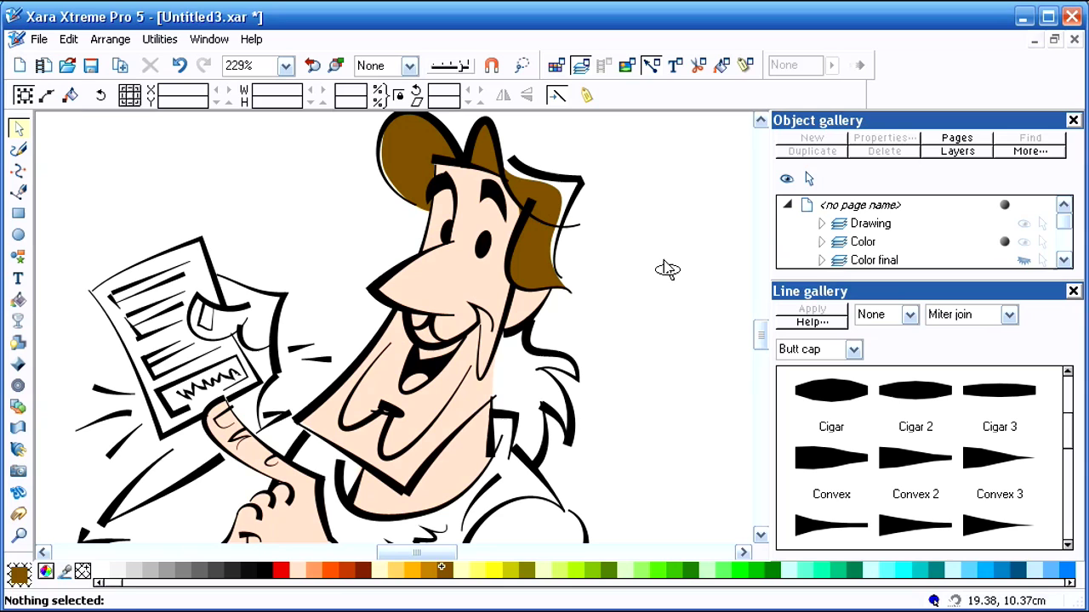
key("ctrl+shift+v")
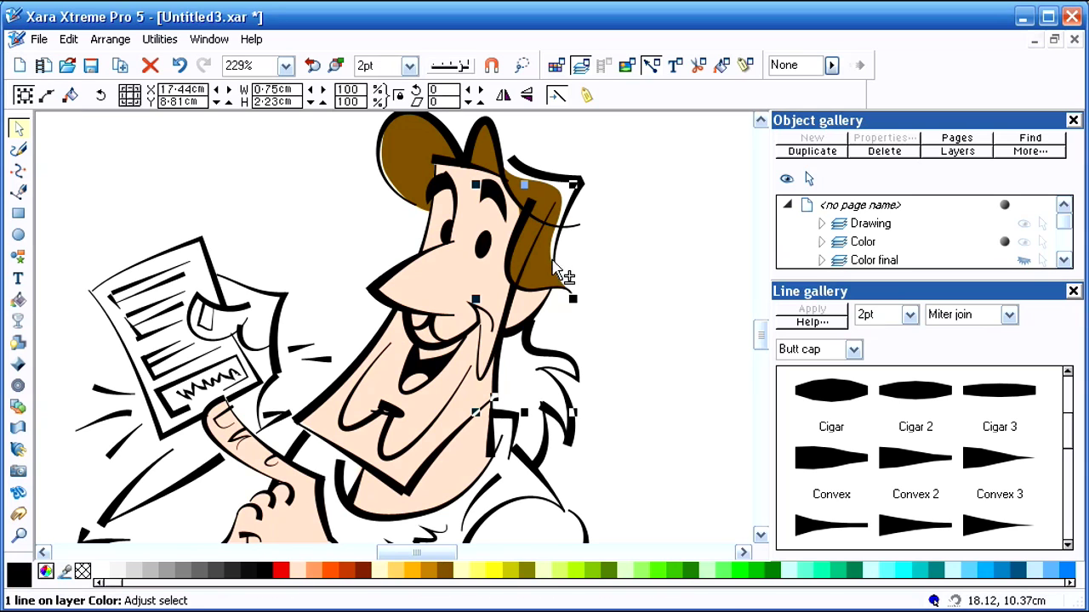
Step: Bring the brown side hair shape to the front of the Color layer so it covers the moved ink line
left_click(558, 268)
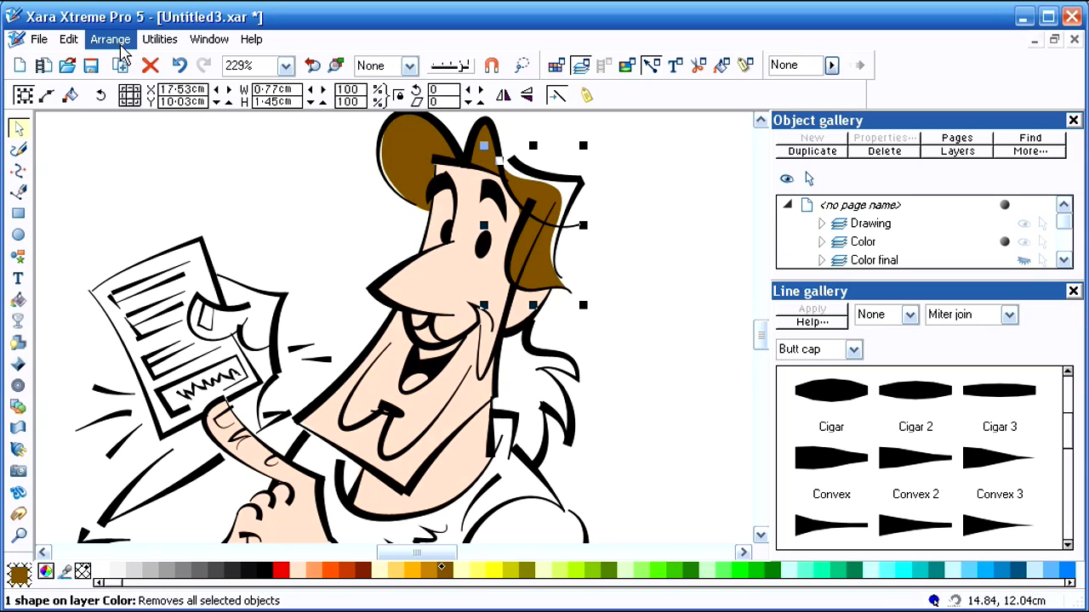
left_click(110, 39)
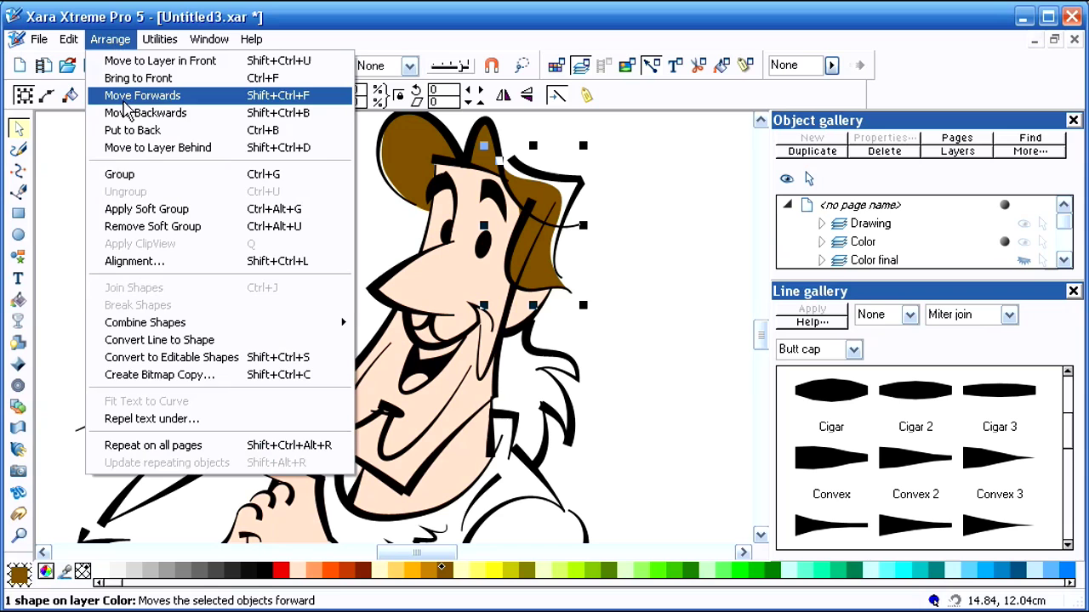
left_click(119, 78)
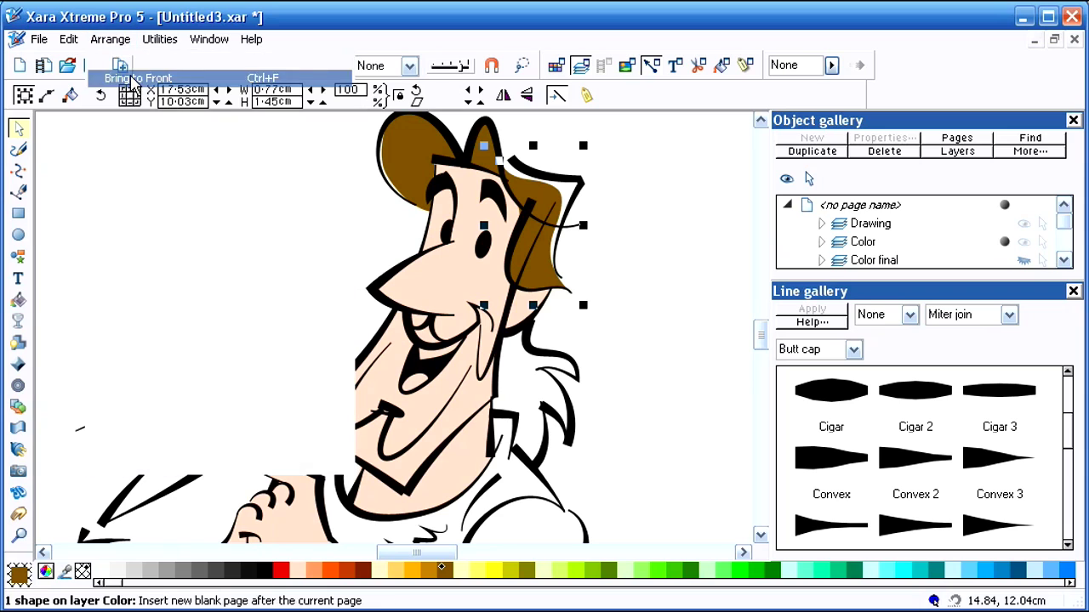
left_click(634, 272)
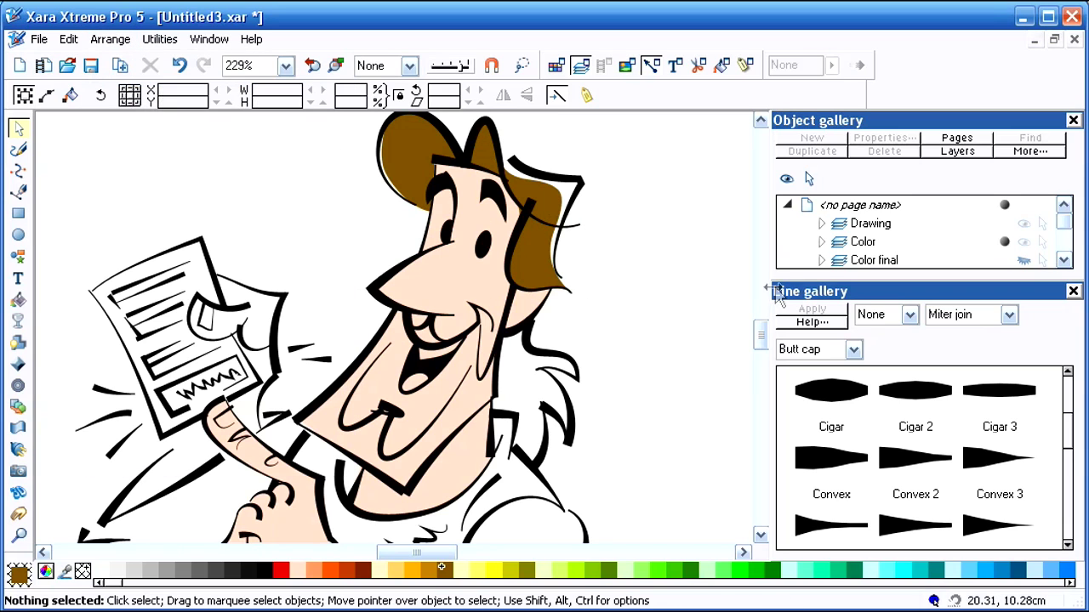
Step: Adjust the point on the side hair shape's inner edge beside the eyebrow, and deselect the shape
double_click(533, 251)
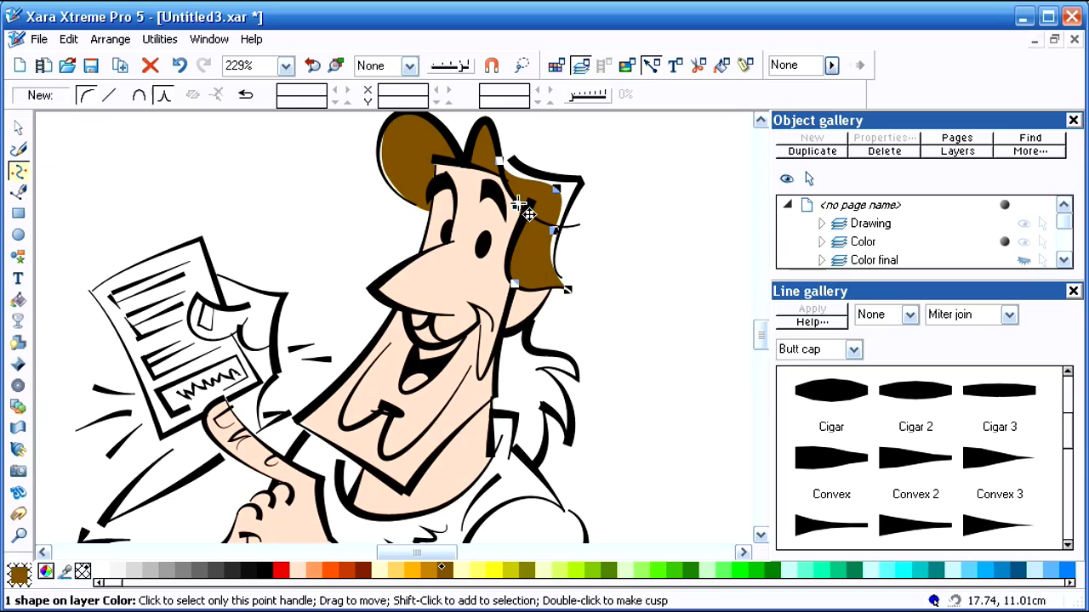
left_click_drag(522, 207, 518, 208)
key("space")
left_click(703, 276)
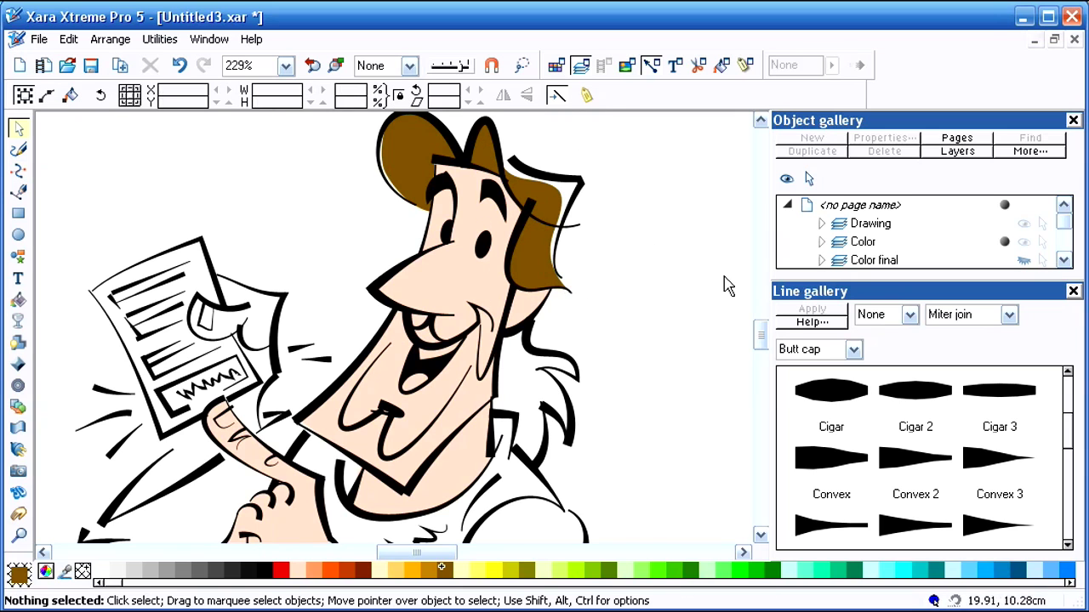
Step: Draw a white freehand shape filling the teeth in the open mouth, and deselect it
scroll(766, 334, "down", 4)
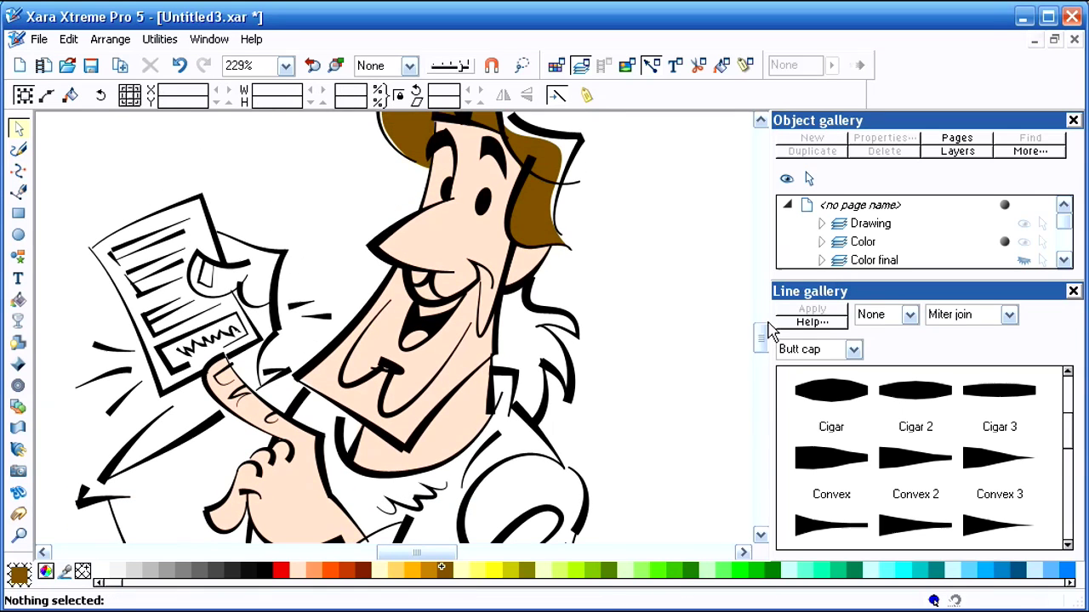
left_click(102, 571)
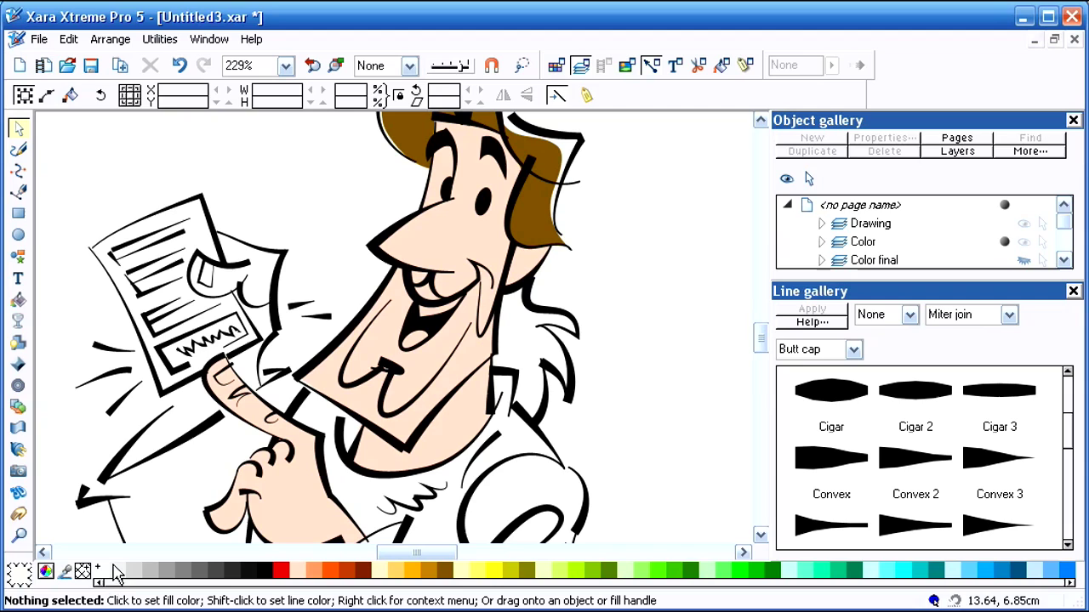
key("F3")
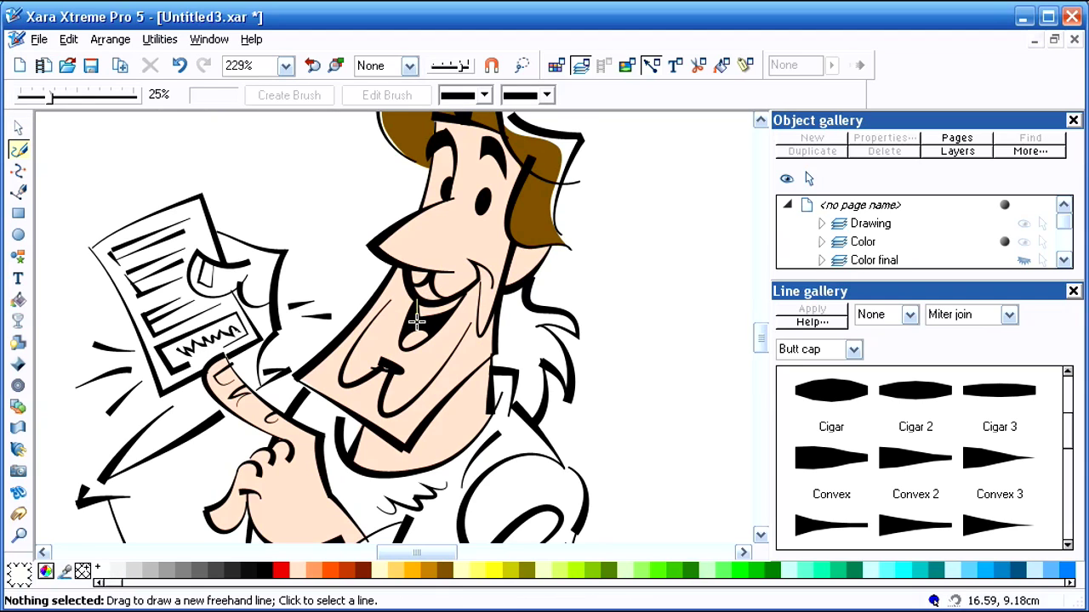
left_click_drag(415, 320, 471, 287)
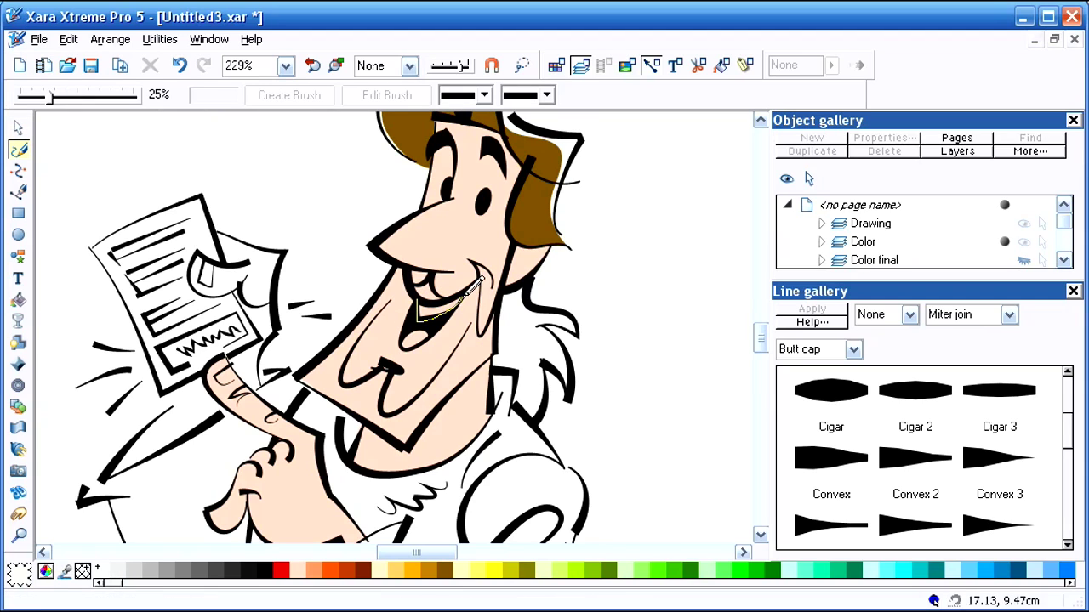
left_click_drag(425, 298, 425, 296)
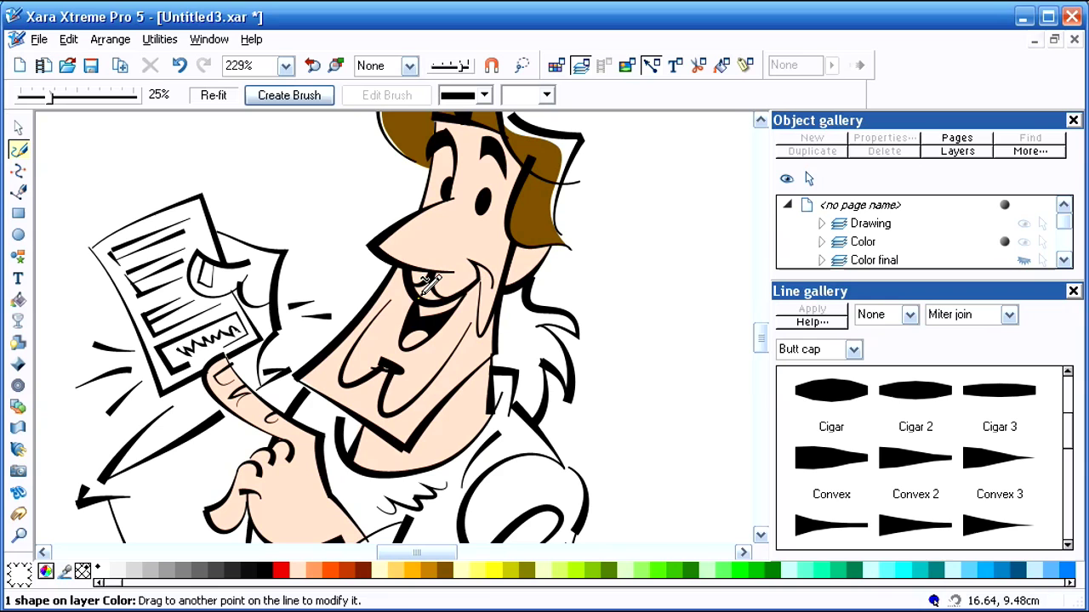
left_click(645, 338)
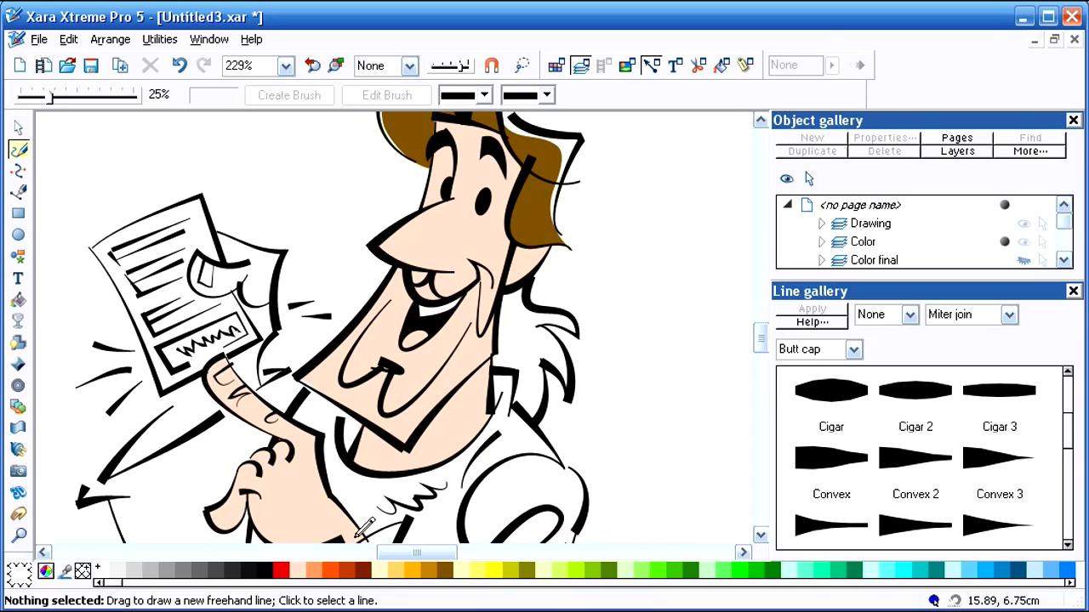
Step: Draw a light pink freehand shape filling the tongue, and deselect it
left_click(215, 586)
left_click_drag(214, 587, 153, 599)
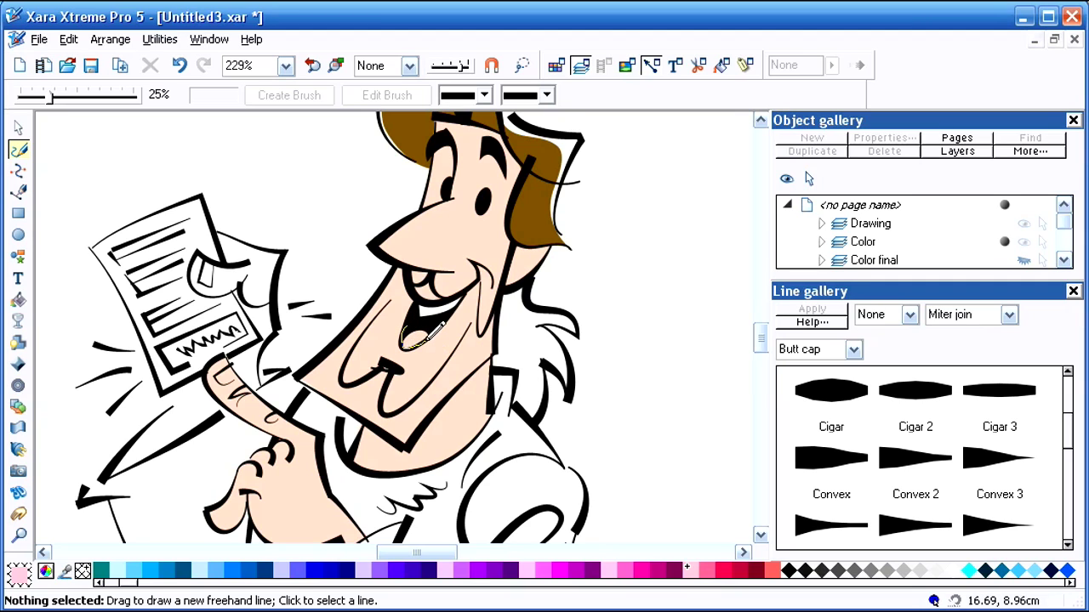
left_click_drag(411, 324, 408, 328)
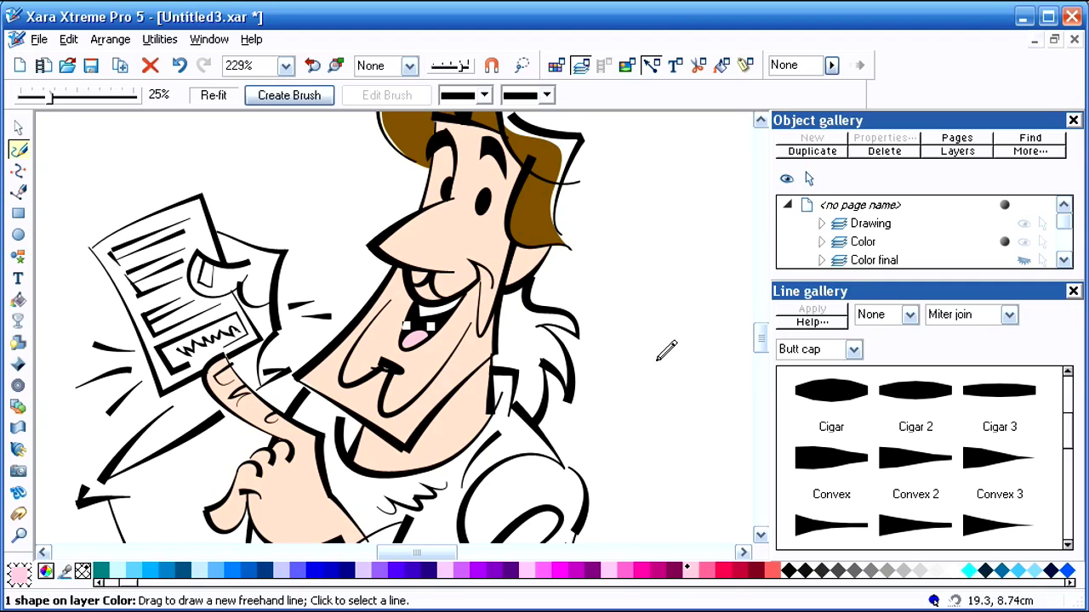
left_click(657, 361)
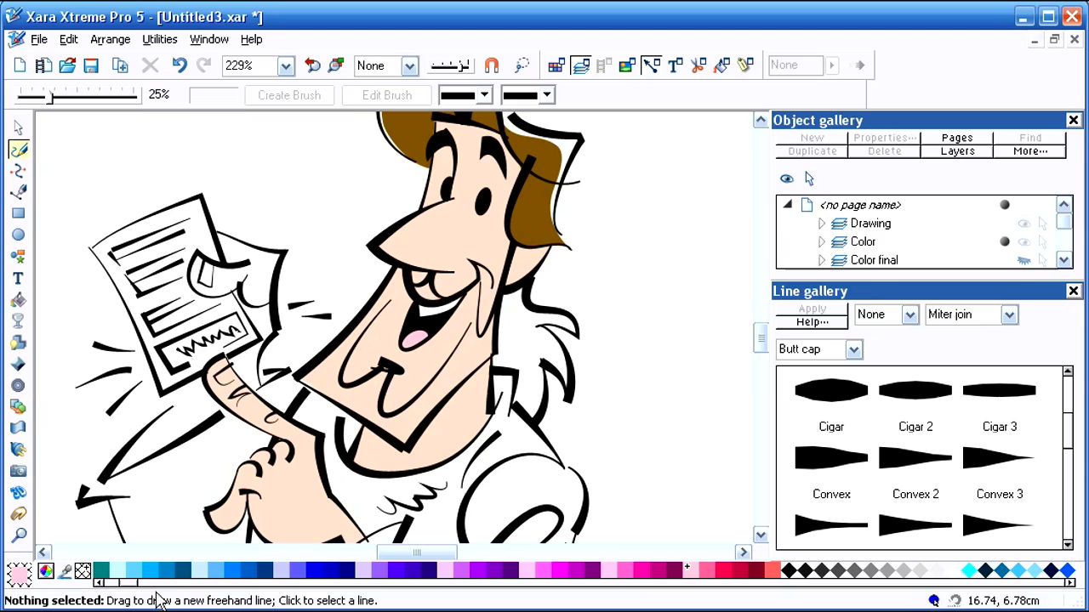
Step: Draw a brown Pen tool shape filling the pointed back hair behind the neck, and curve its edges to match the ink outline
left_click_drag(132, 584, 109, 590)
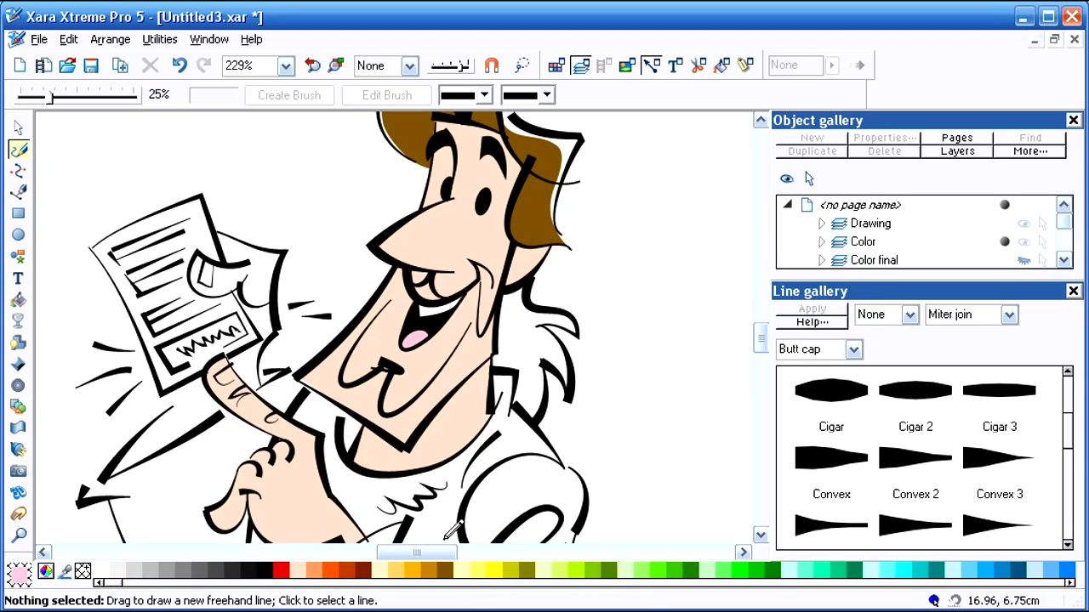
left_click(445, 572)
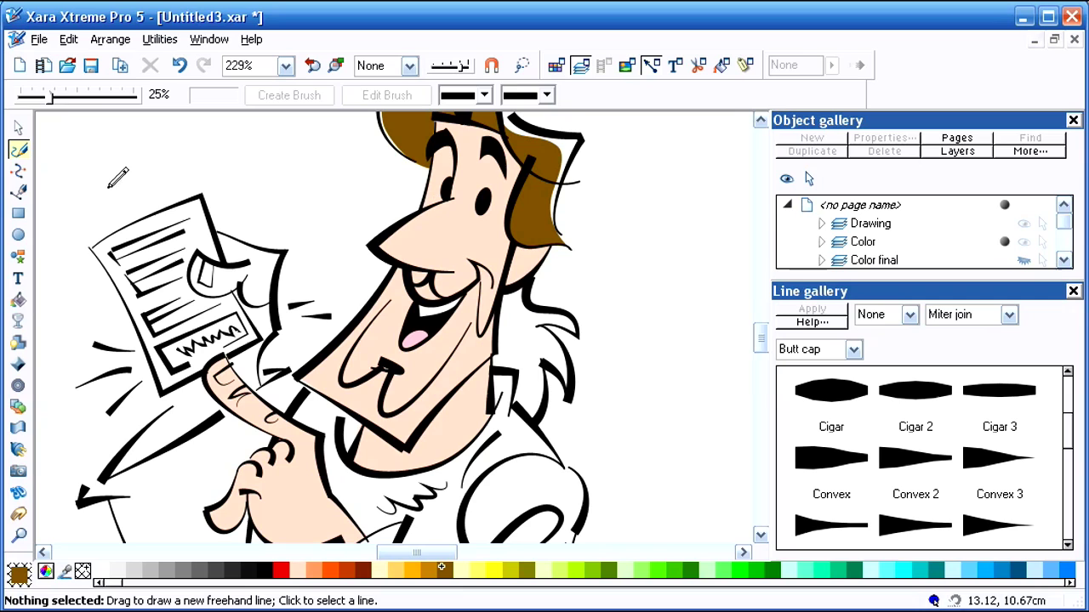
left_click(19, 193)
left_click(495, 290)
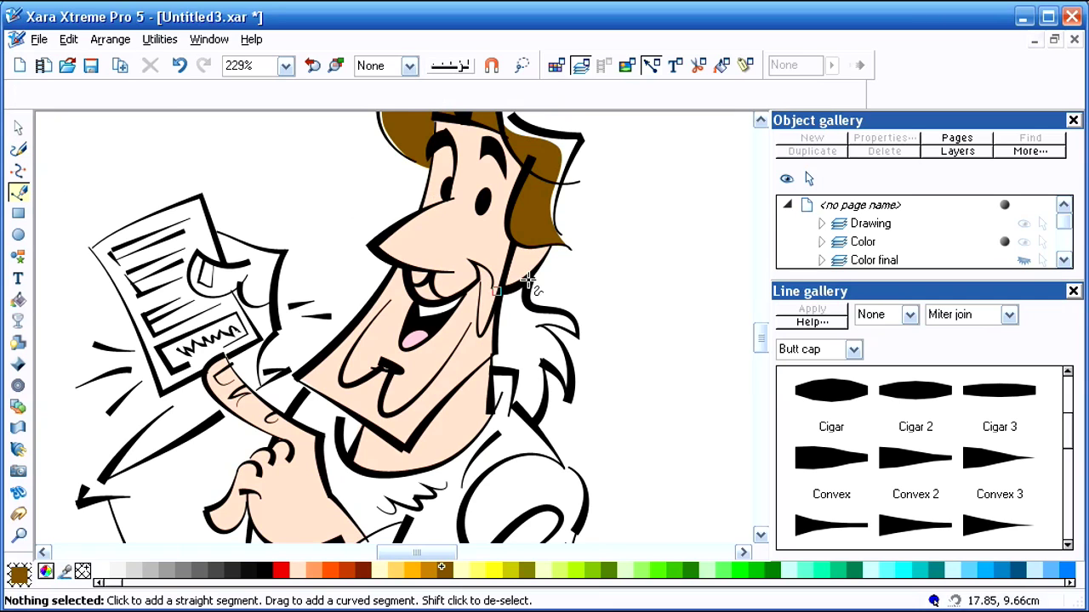
left_click(534, 274)
left_click(529, 305)
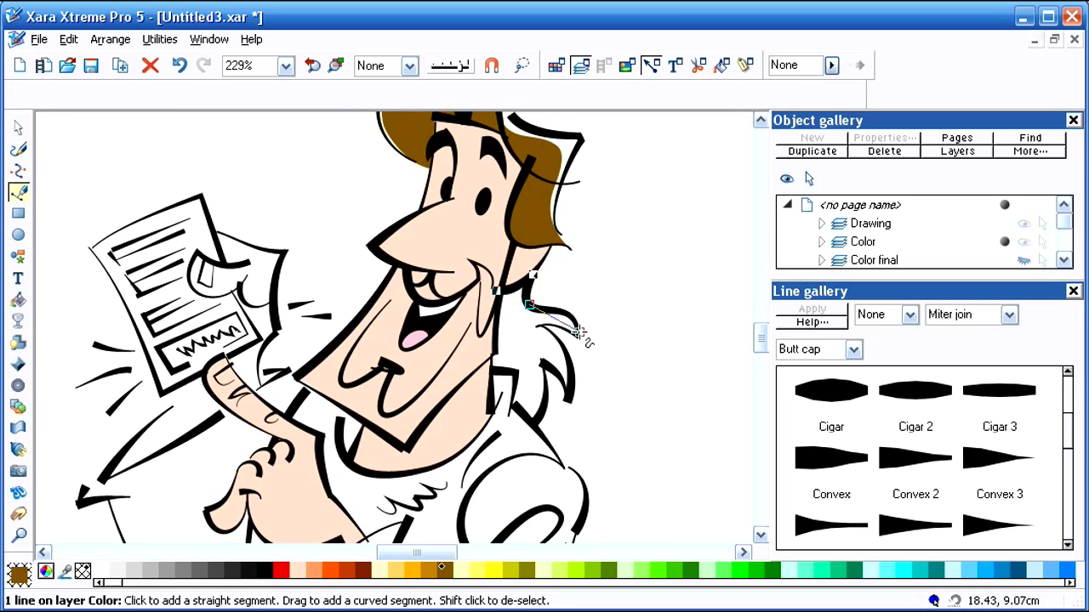
left_click(580, 332)
left_click(541, 327)
left_click(569, 394)
left_click(544, 364)
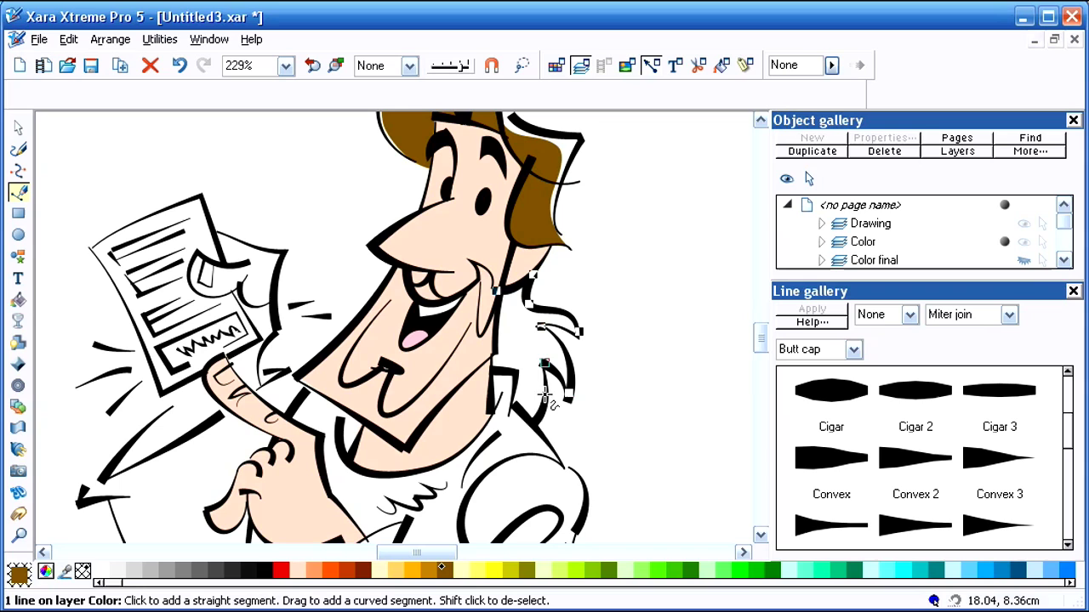
left_click(532, 429)
left_click(509, 406)
left_click(517, 369)
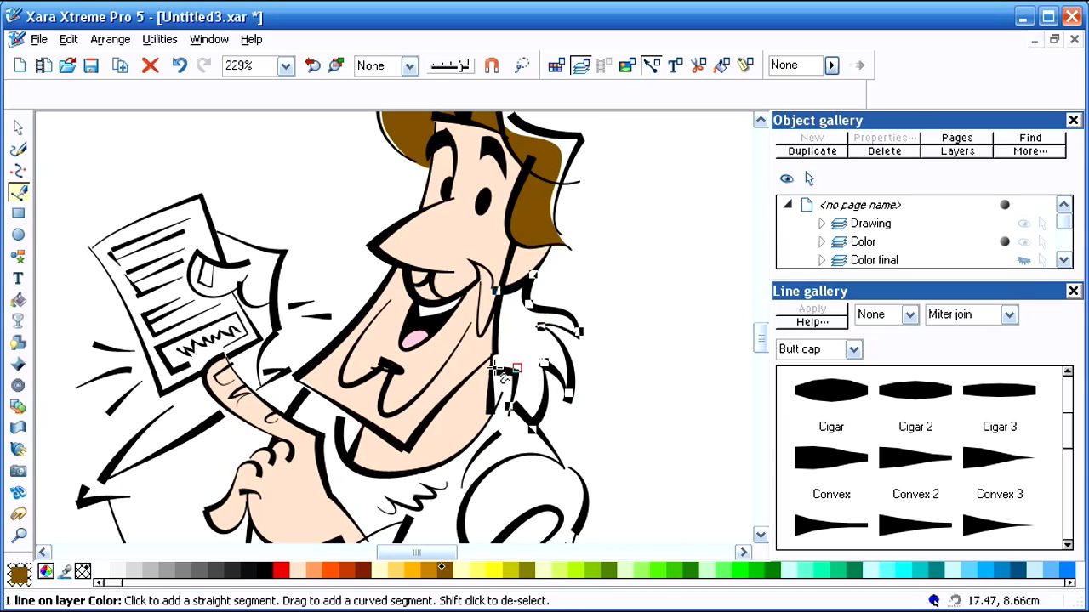
left_click(495, 368)
left_click(497, 288)
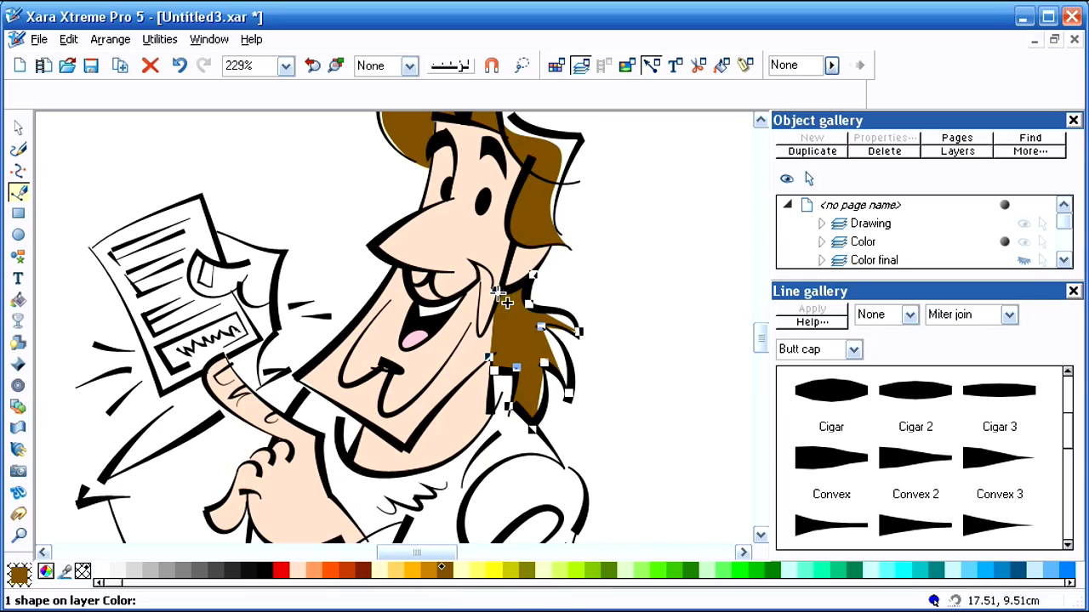
mouse_move(570, 330)
left_mouse_down()
mouse_move(568, 316)
mouse_move(566, 350)
left_mouse_up()
left_click_drag(541, 395, 529, 408)
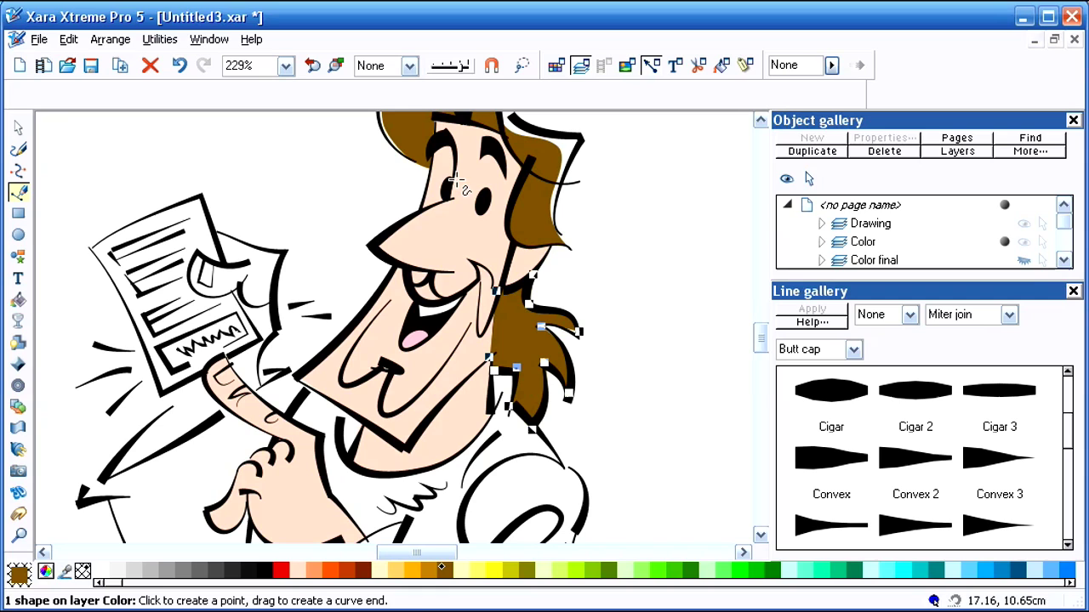
Step: Give the back hair a linear fill from black at its lower tips up to brown, extending the start point below the hair
left_click(19, 300)
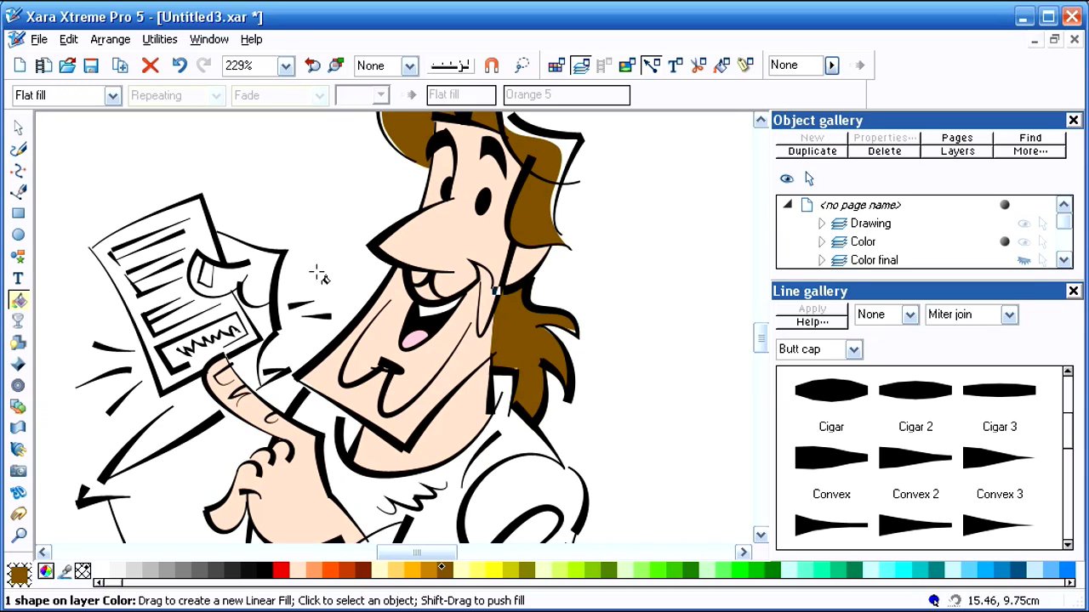
left_click_drag(529, 413, 533, 306)
left_click(528, 412)
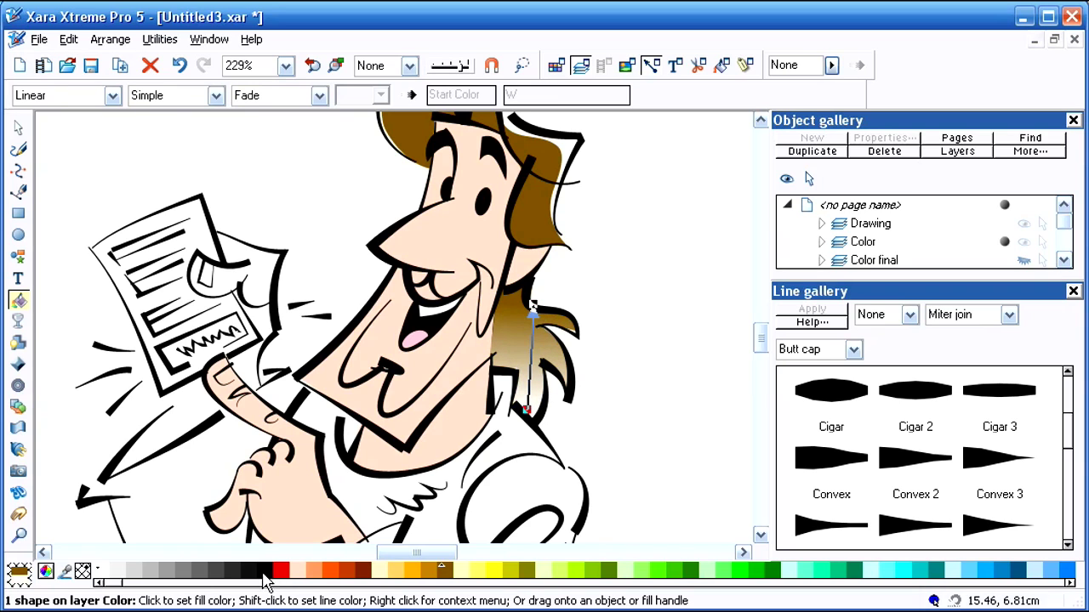
left_click(264, 575)
left_click_drag(529, 415, 521, 447)
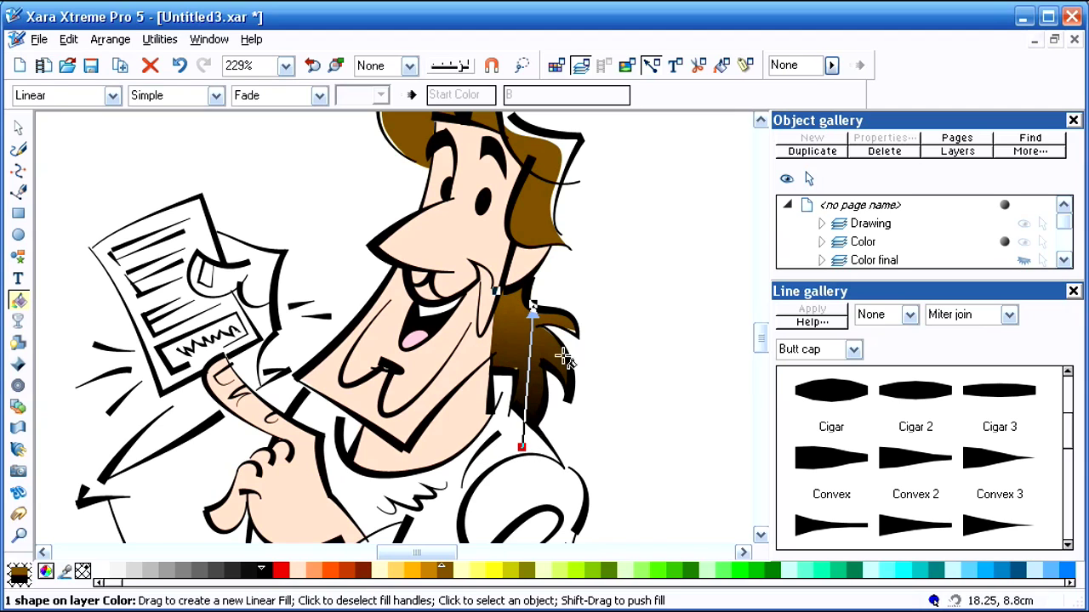
Step: Move the back hair's linear fill end point slightly up and left, set its end color to 956913, and deselect the hair
mouse_move(530, 308)
left_mouse_down()
mouse_move(529, 352)
mouse_move(522, 329)
mouse_move(514, 331)
mouse_move(521, 298)
left_mouse_up()
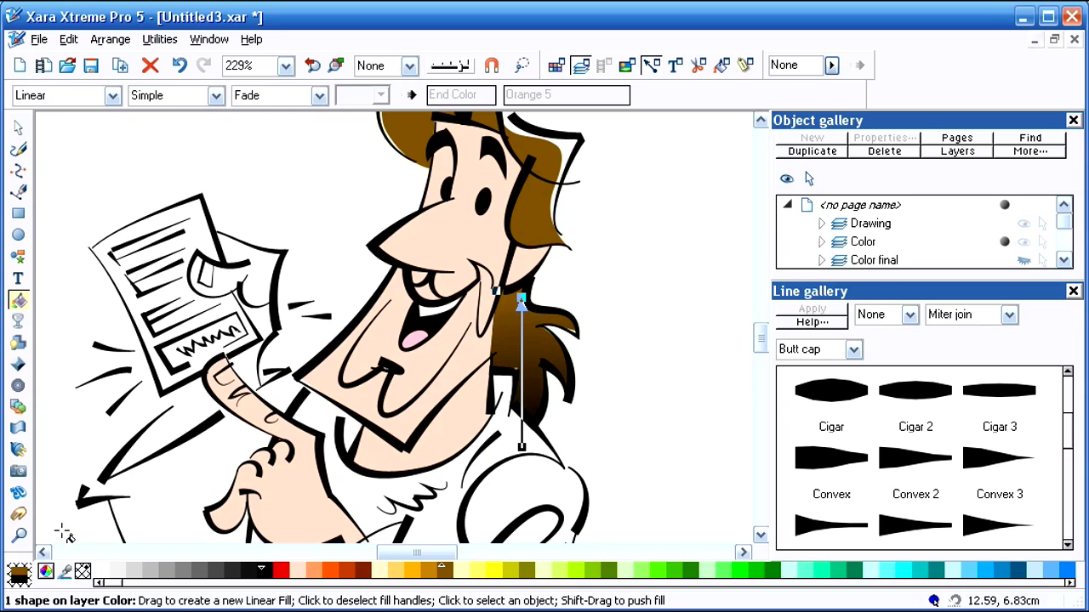
left_click(51, 570)
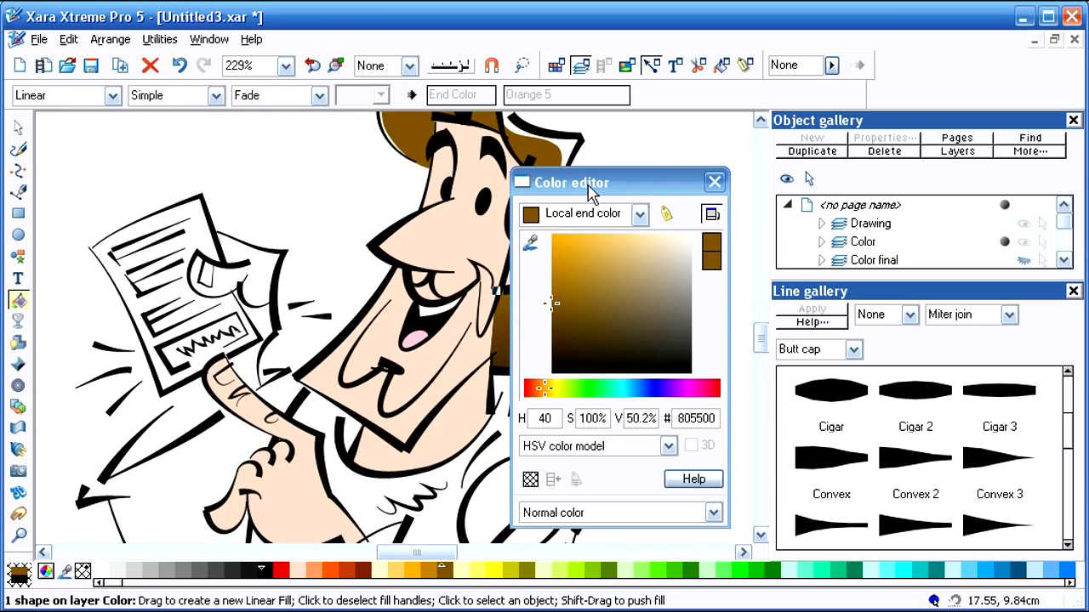
left_click_drag(591, 191, 176, 182)
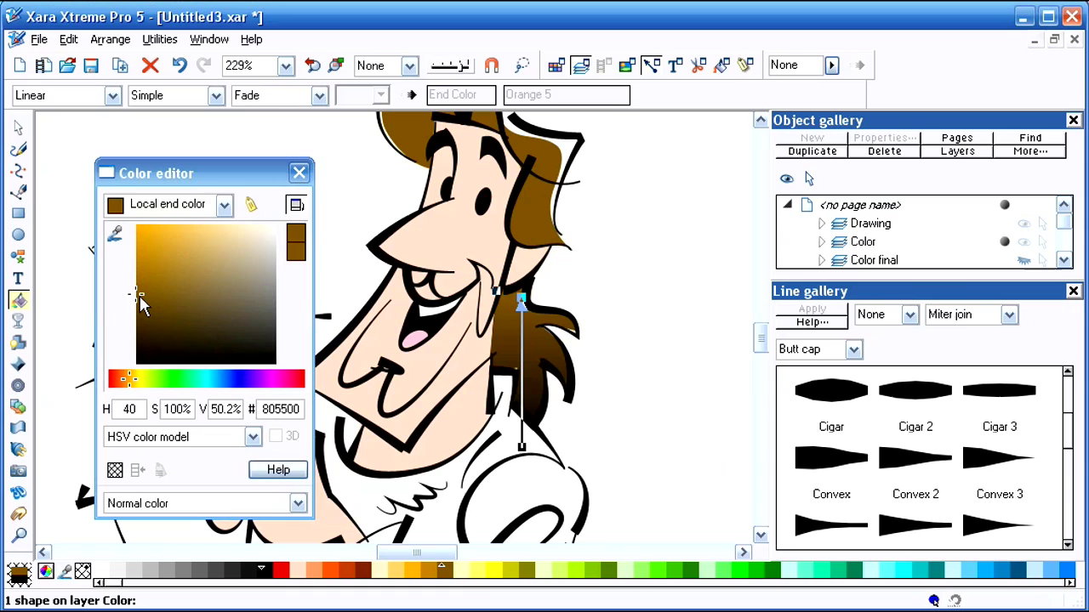
mouse_move(147, 284)
left_mouse_down()
mouse_move(157, 262)
mouse_move(154, 286)
left_mouse_up()
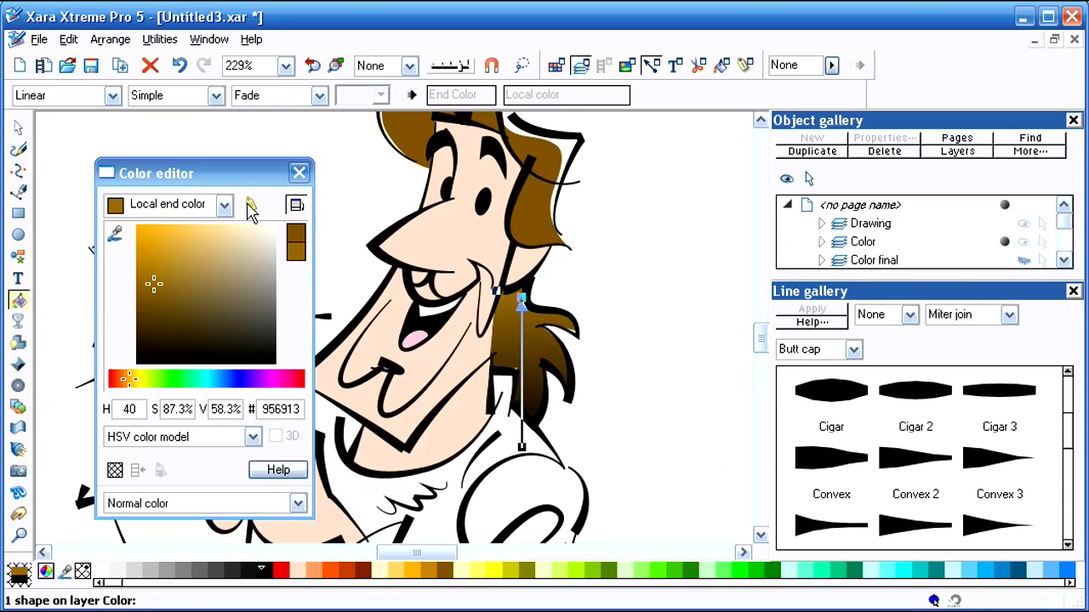
left_click(299, 172)
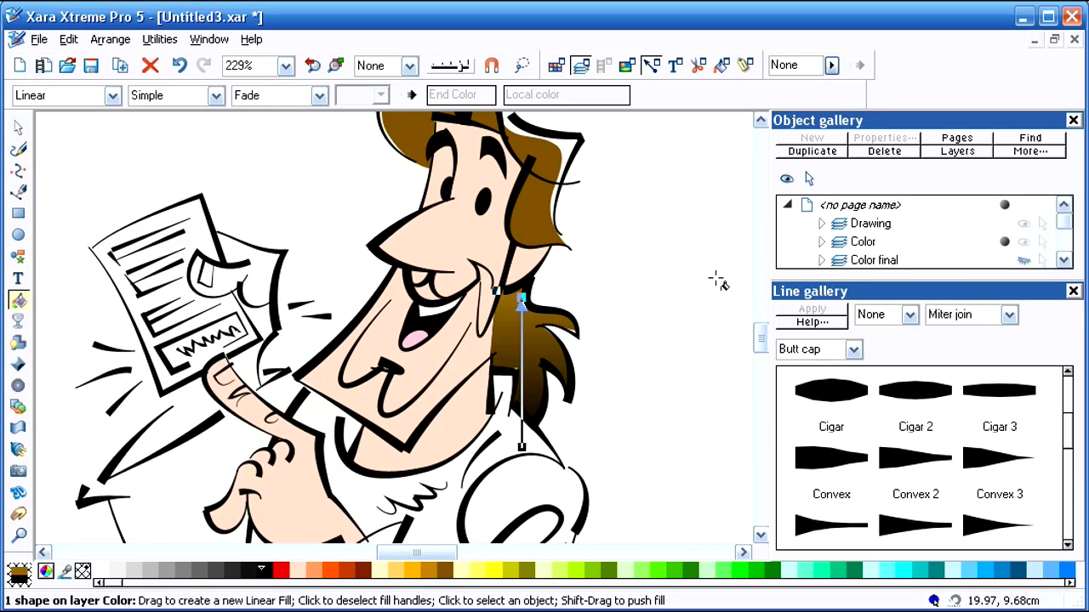
left_click(18, 128)
left_click(701, 334)
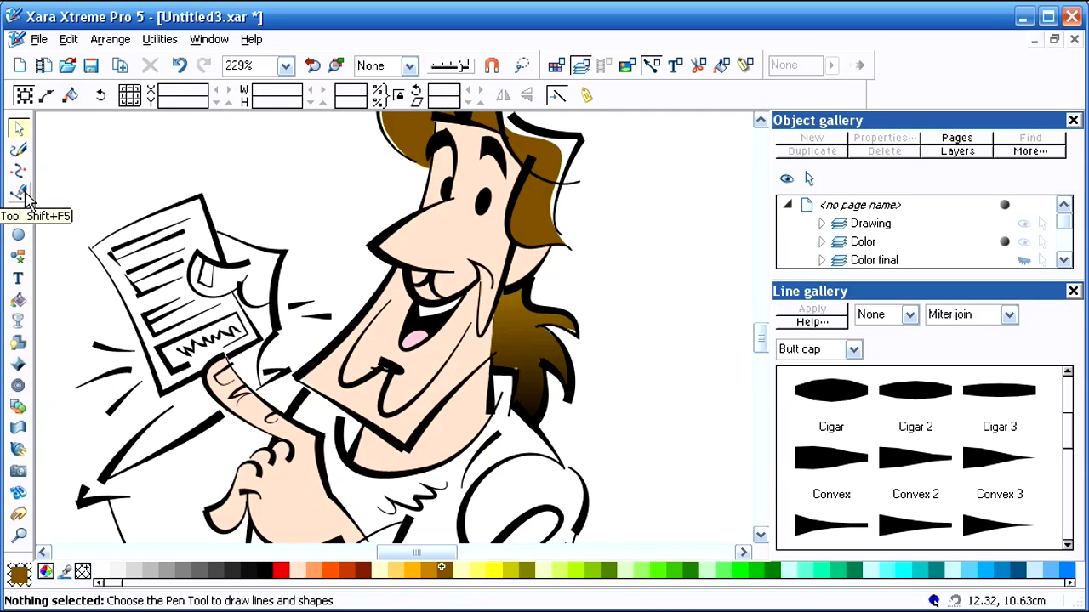
Step: Draw a freehand shadow shape on the neck beneath the jawline and fill it with dark orange-red
left_click(18, 148)
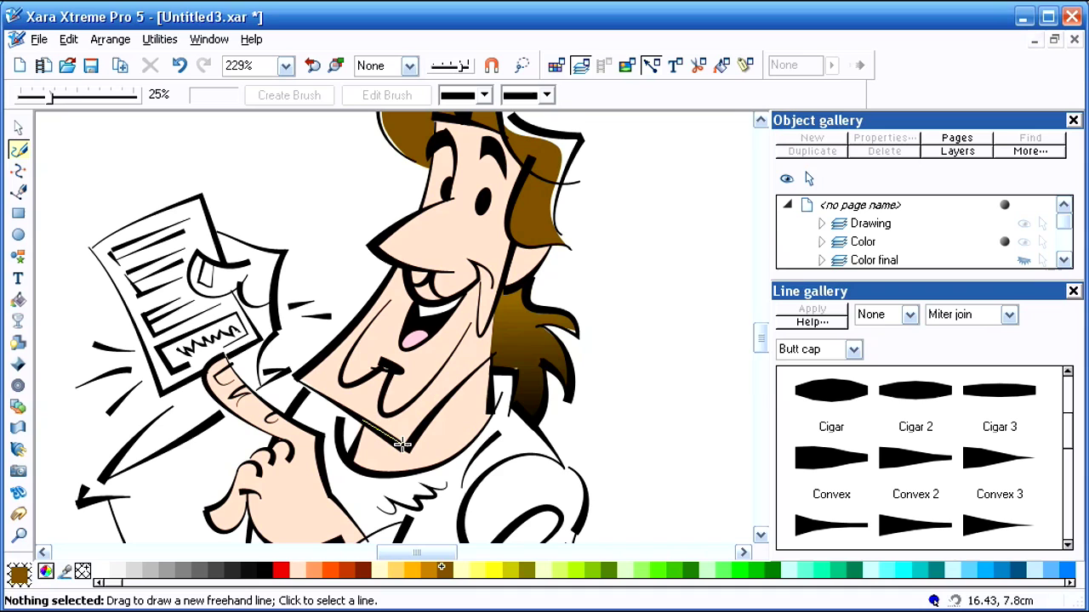
mouse_move(417, 434)
left_mouse_down()
mouse_move(489, 359)
mouse_move(459, 433)
mouse_move(437, 451)
mouse_move(404, 460)
mouse_move(364, 421)
left_mouse_up()
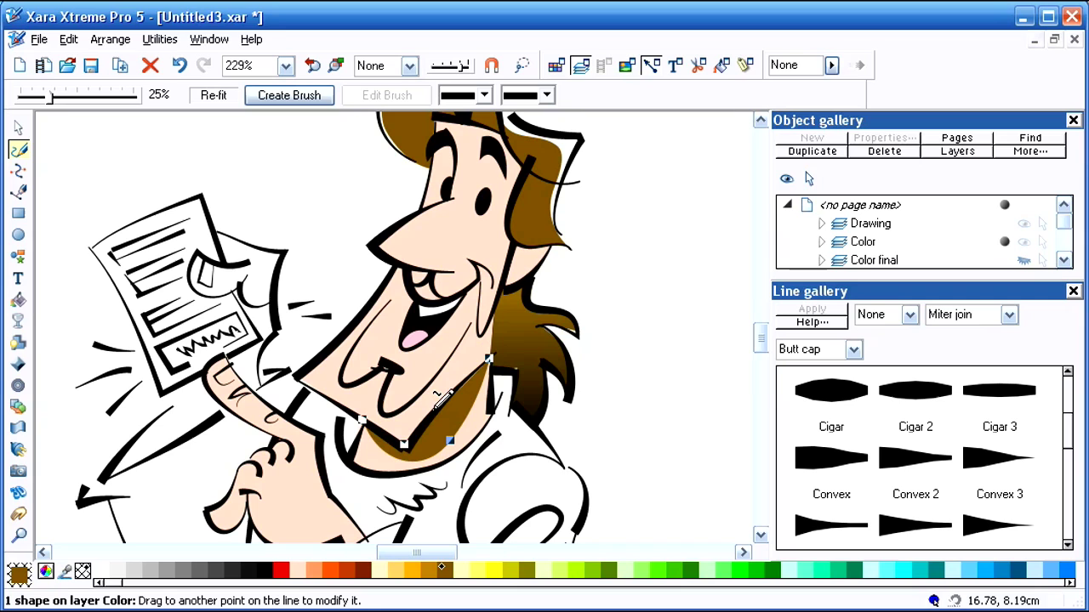
left_click(347, 570)
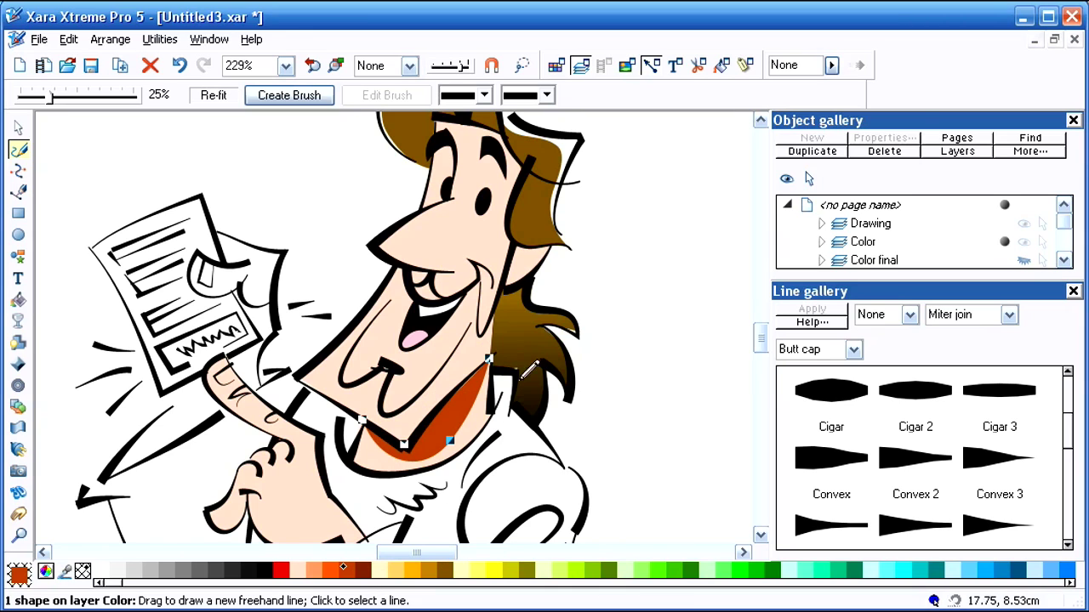
key("F4")
left_click_drag(478, 371, 480, 369)
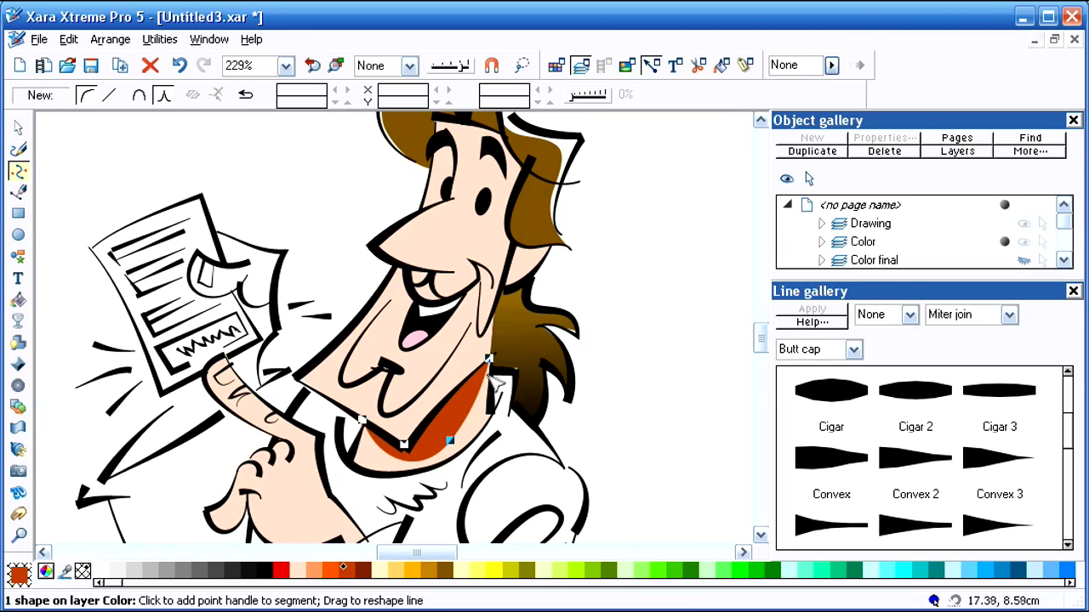
Step: Apply a linear transparency to the neck shadow, fading from the jawline to 100% down the neck, and deselect it
left_click(19, 323)
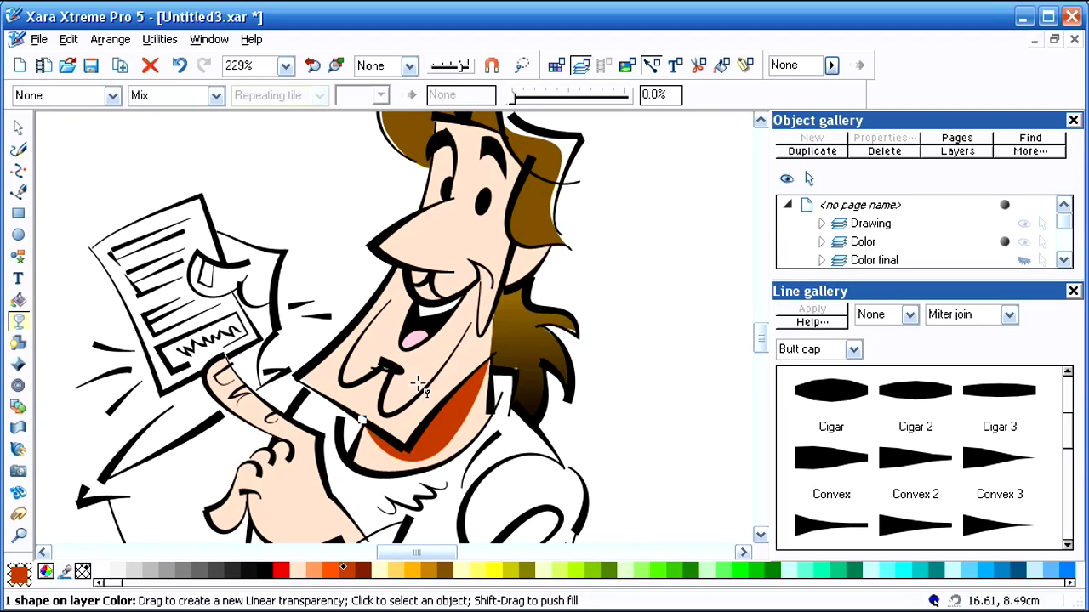
left_click_drag(418, 384, 416, 363)
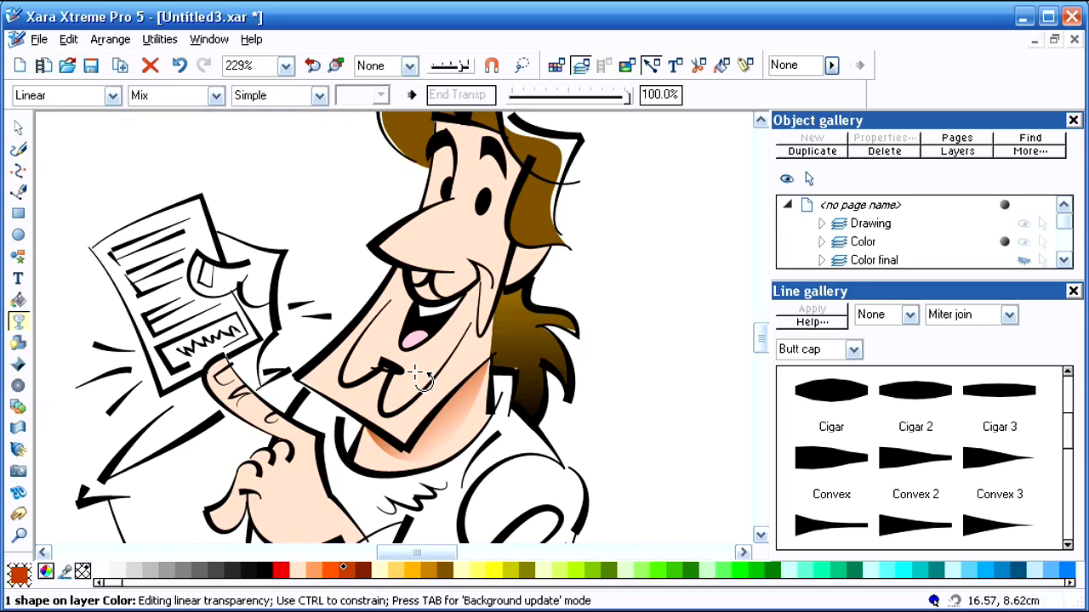
key("F2")
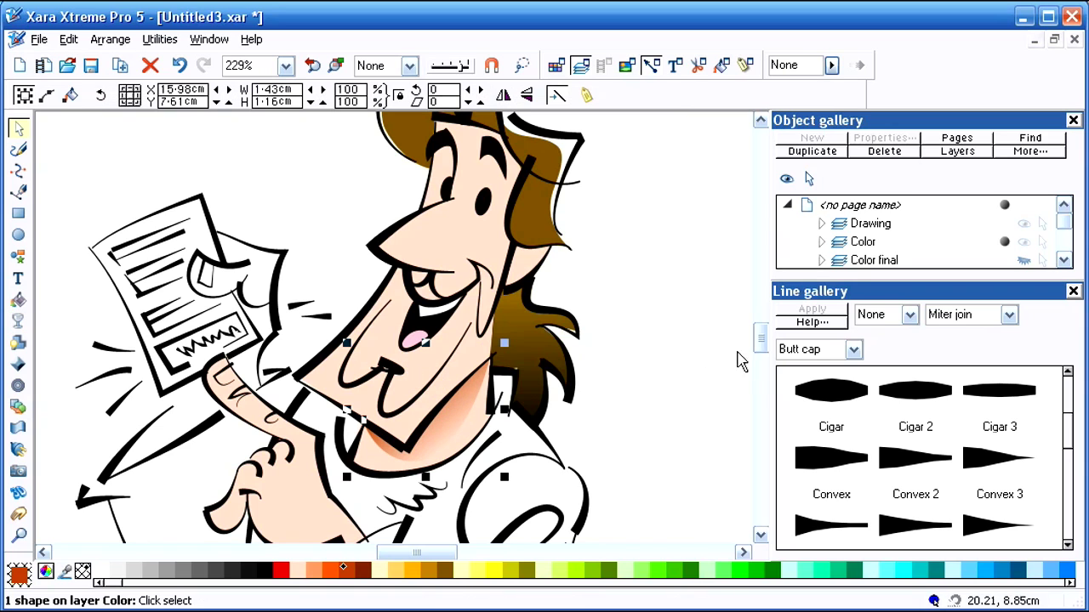
left_click_drag(763, 347, 760, 340)
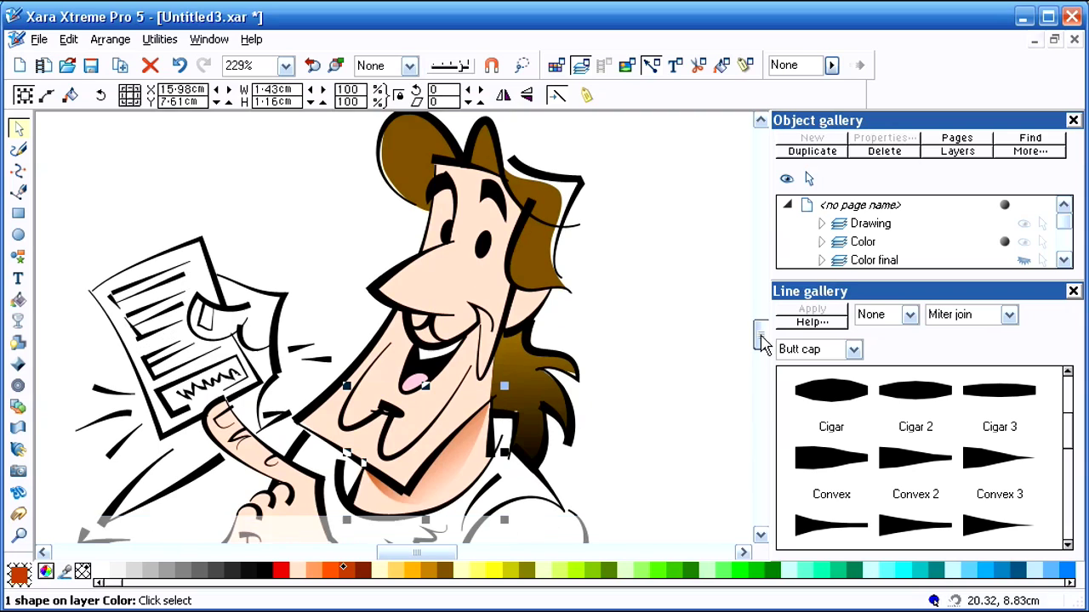
left_click(723, 365)
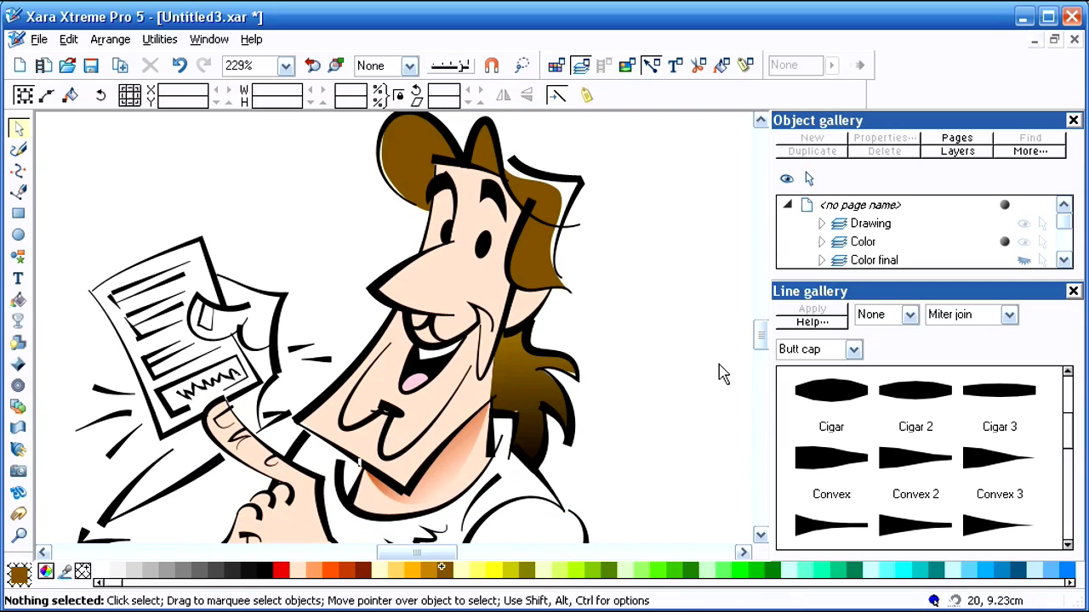
Step: Hide the Color layer, show the Color final layer, and fit the whole drawing in view
left_click(1027, 244)
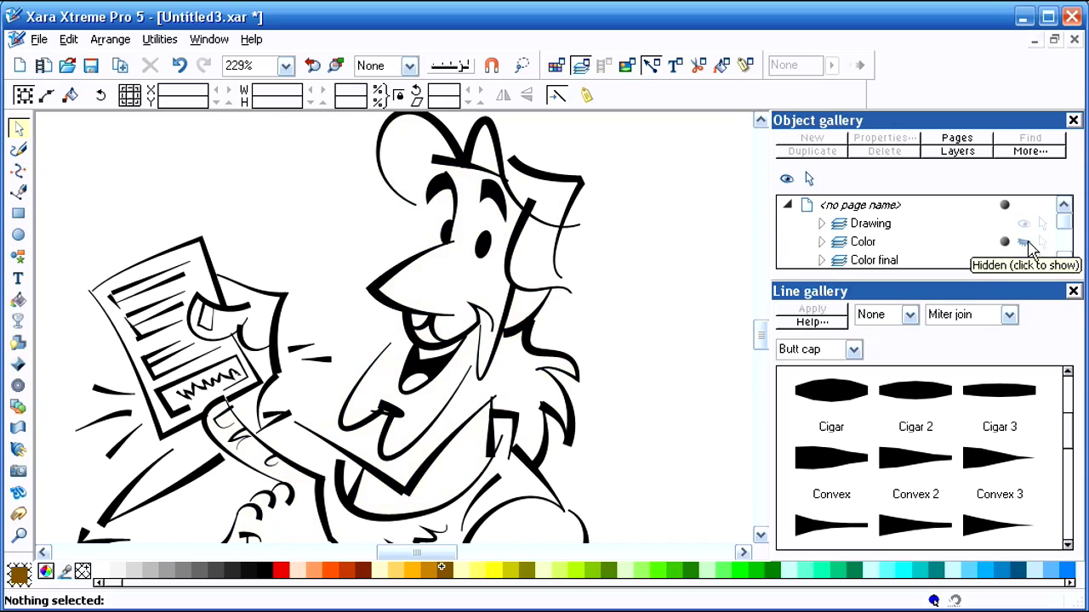
left_click(1025, 263)
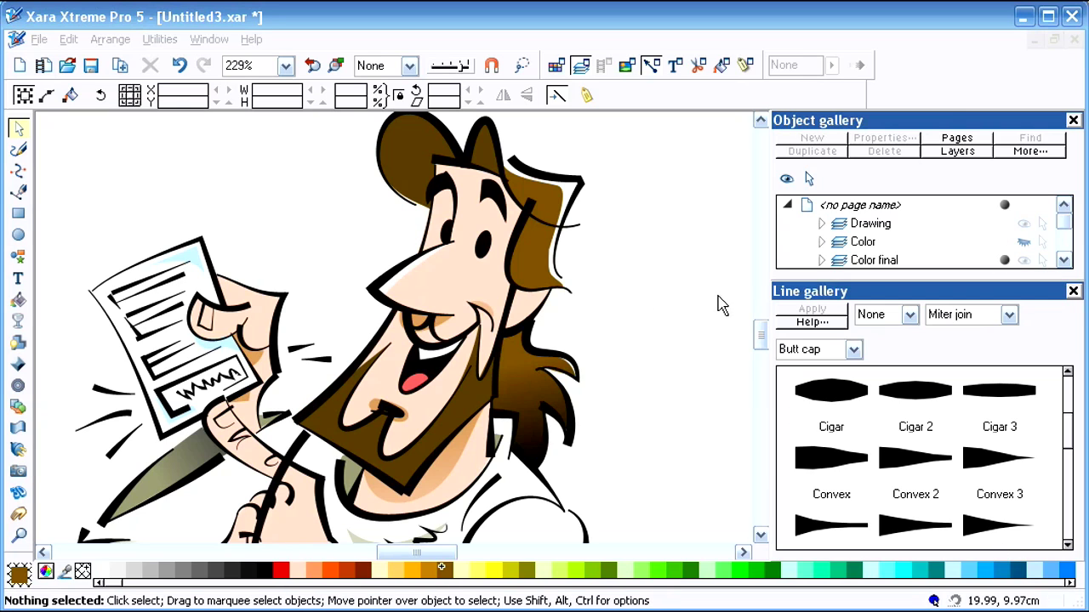
left_click(336, 66)
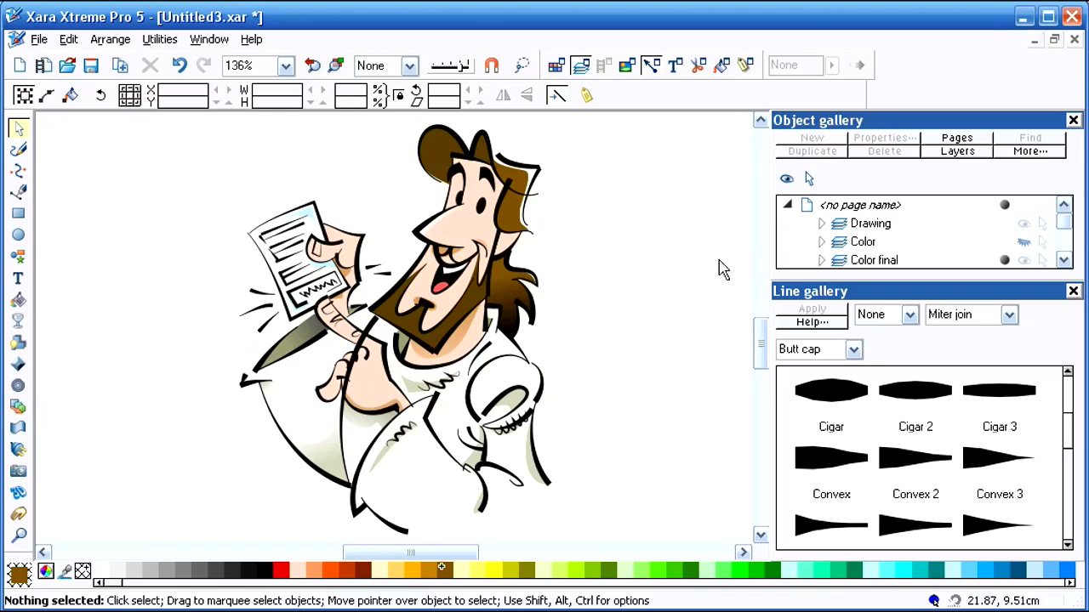
Step: Delete the stray 3pt black line crossing the pointing hand on the Color final layer
left_click(372, 336)
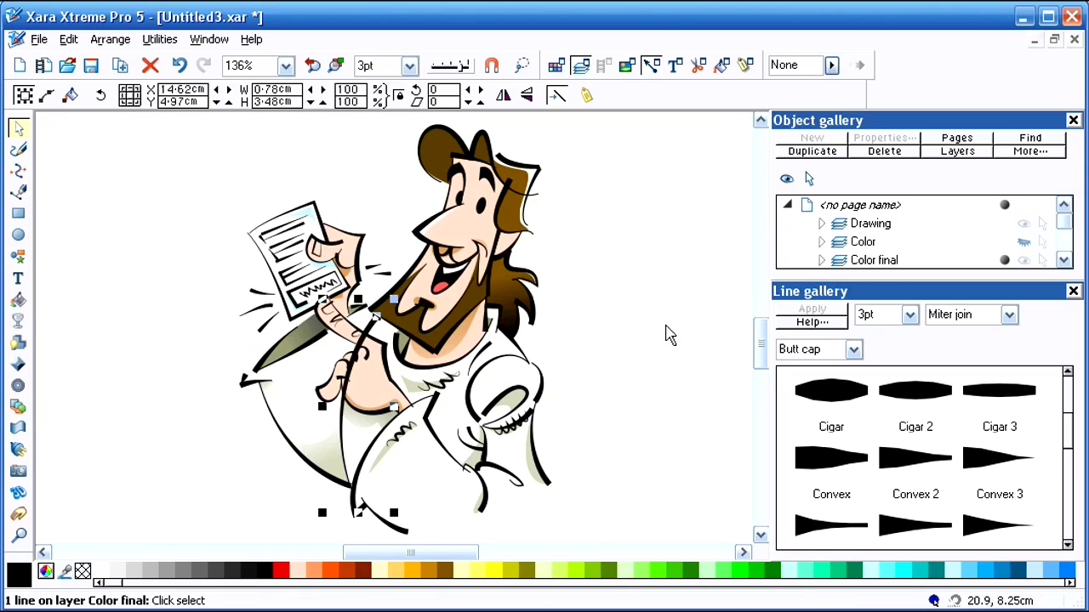
left_click(714, 326)
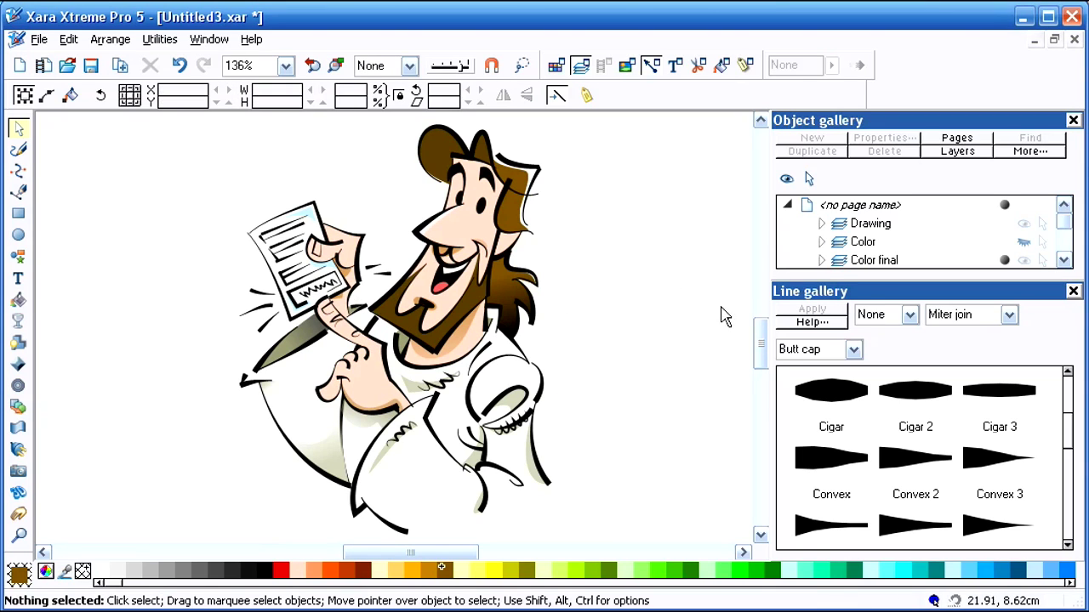
Step: Zoom in on the character's head to examine the finished hair, beard and skin shading
key("shift+F2")
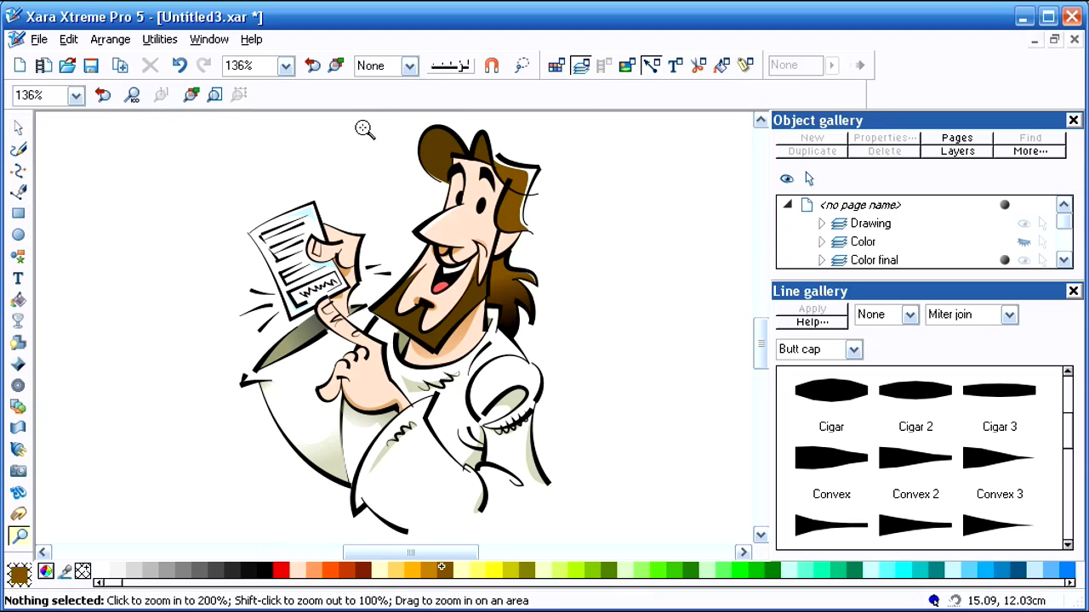
left_click_drag(363, 128, 570, 372)
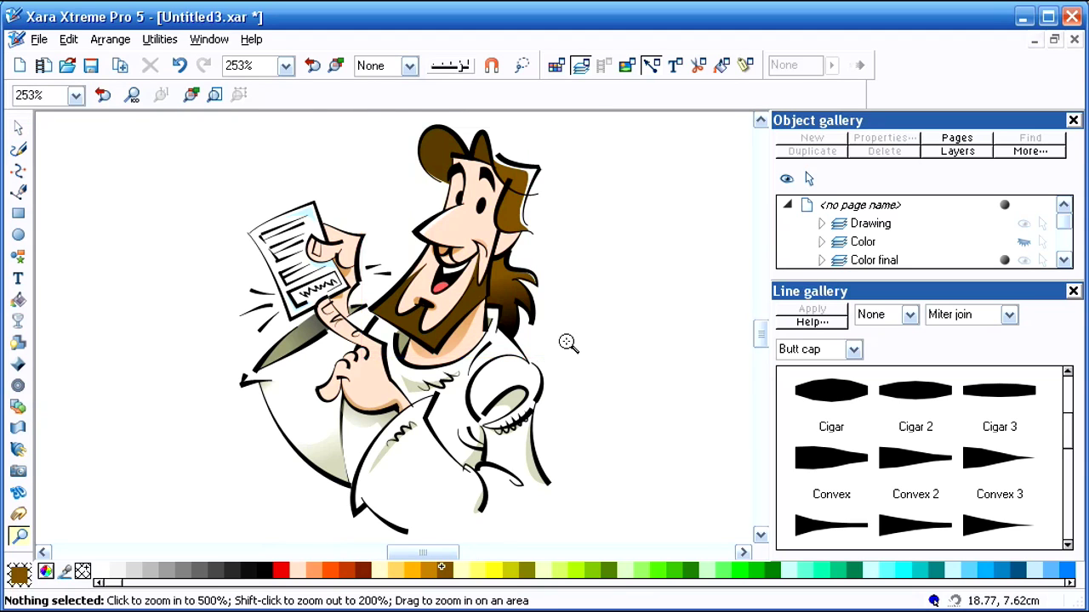
key("F2")
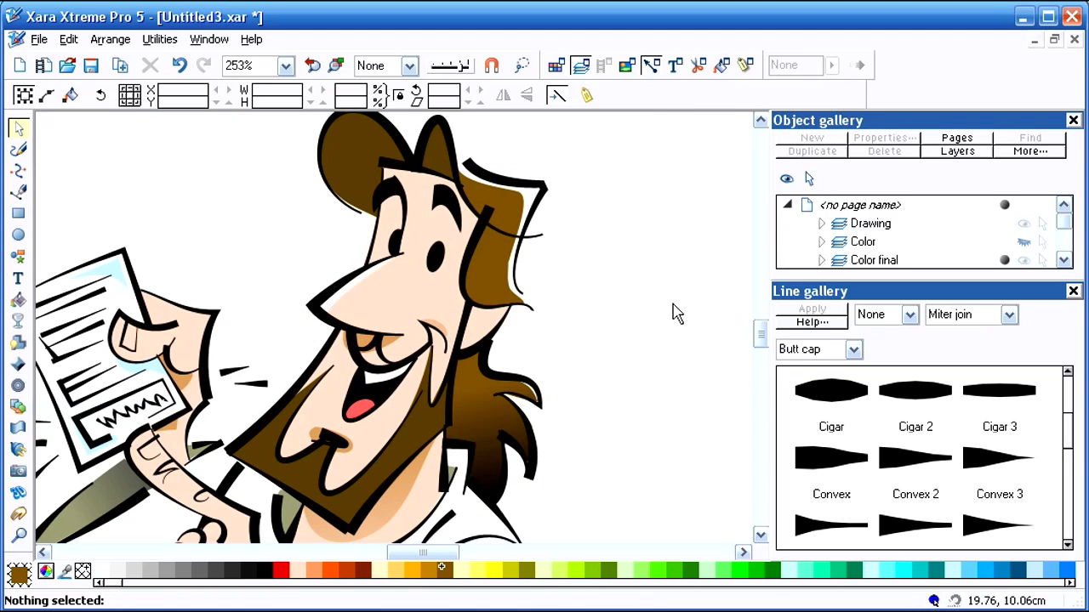